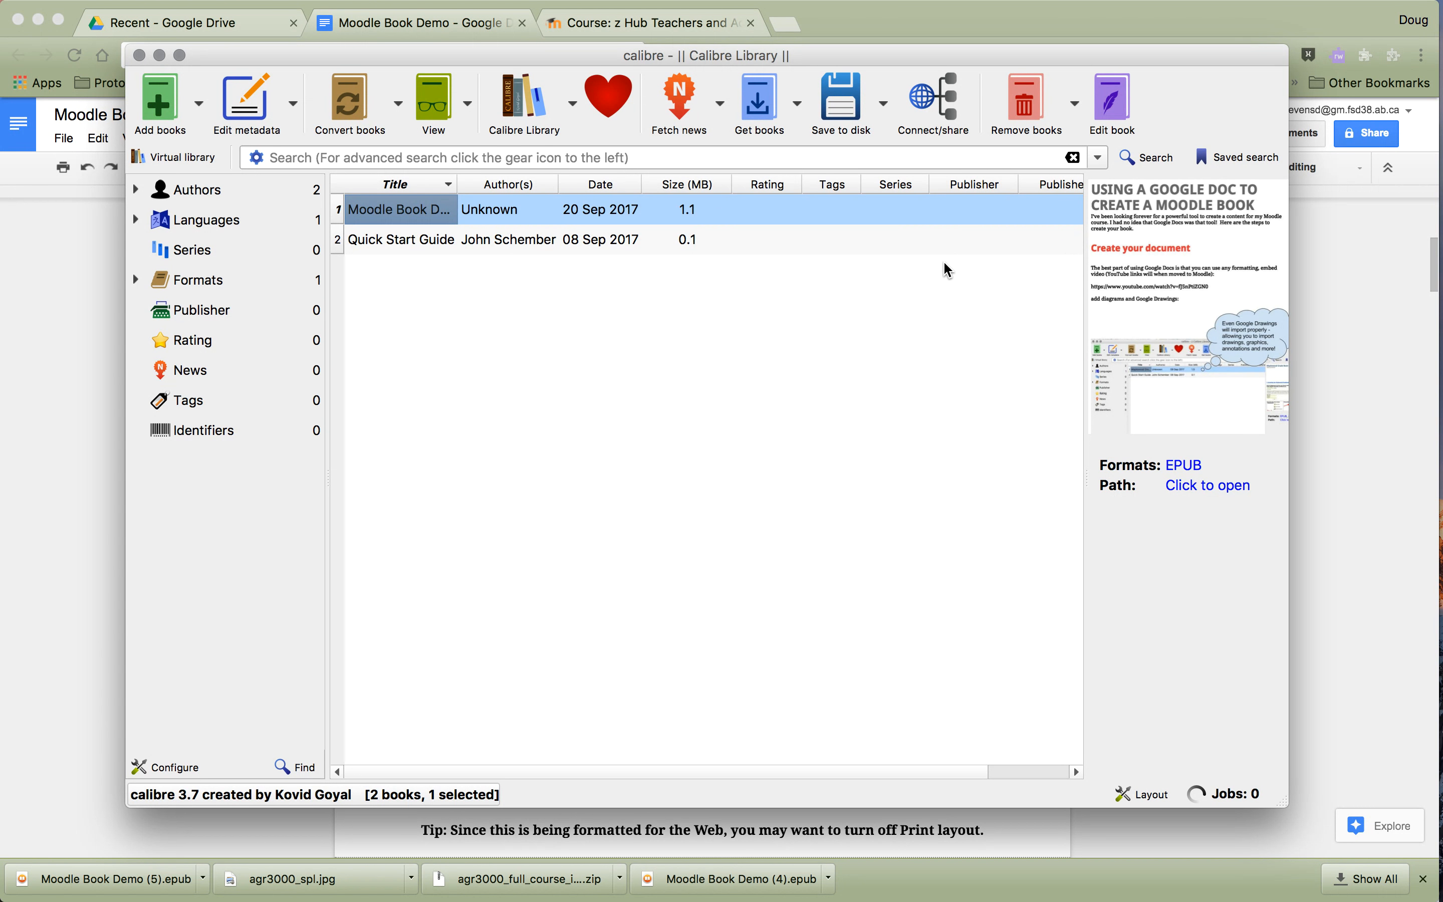
- Open Moodle Book Demo for editing and split MoodleBookDemo.xhtml at the heading "So, I've written my content package, now what?"
click(1134, 109)
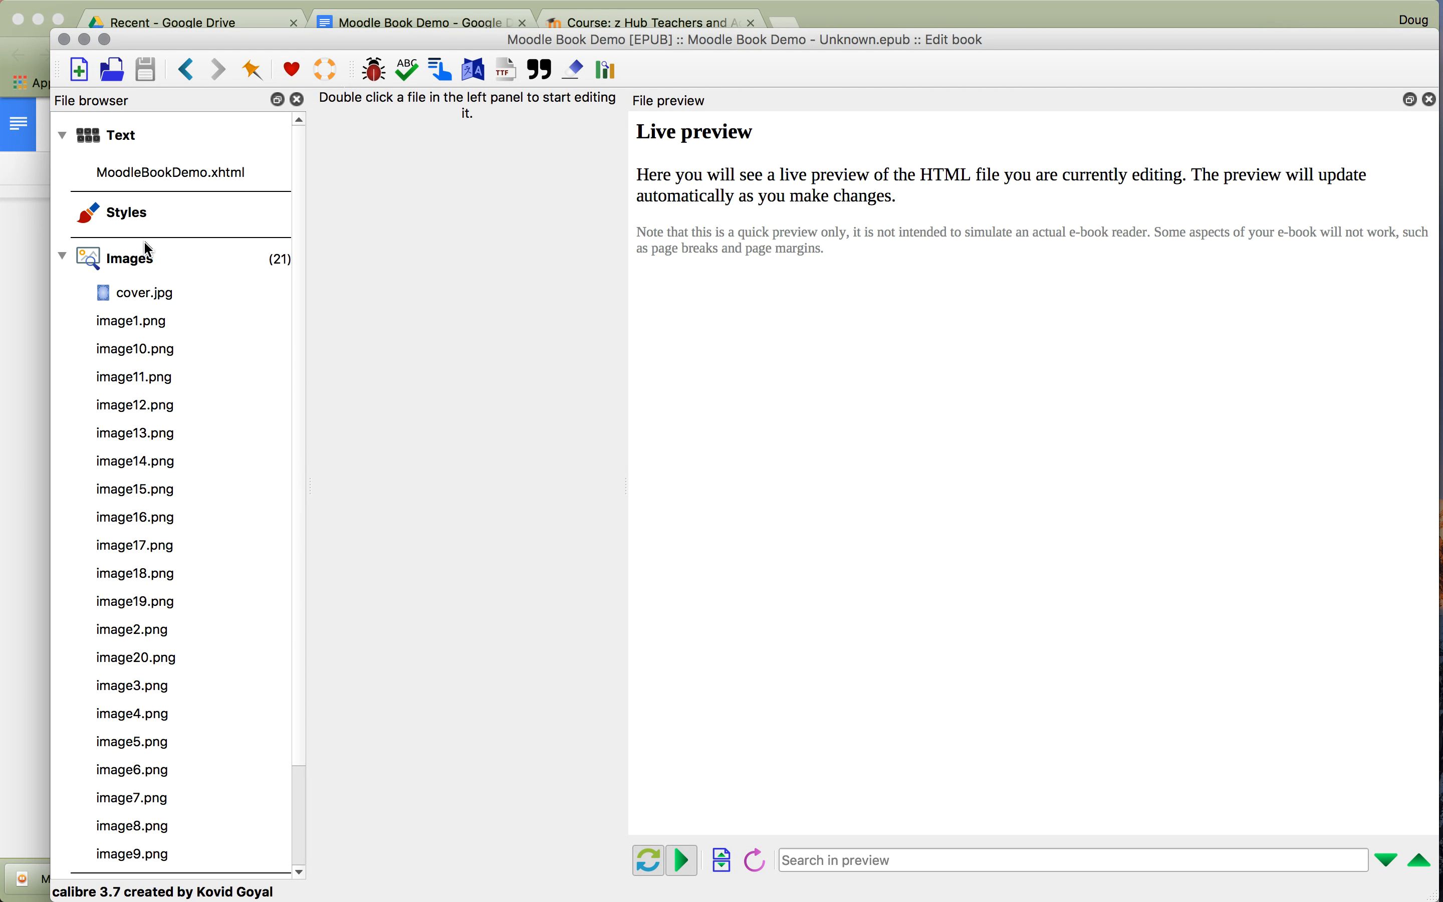
double_click(152, 176)
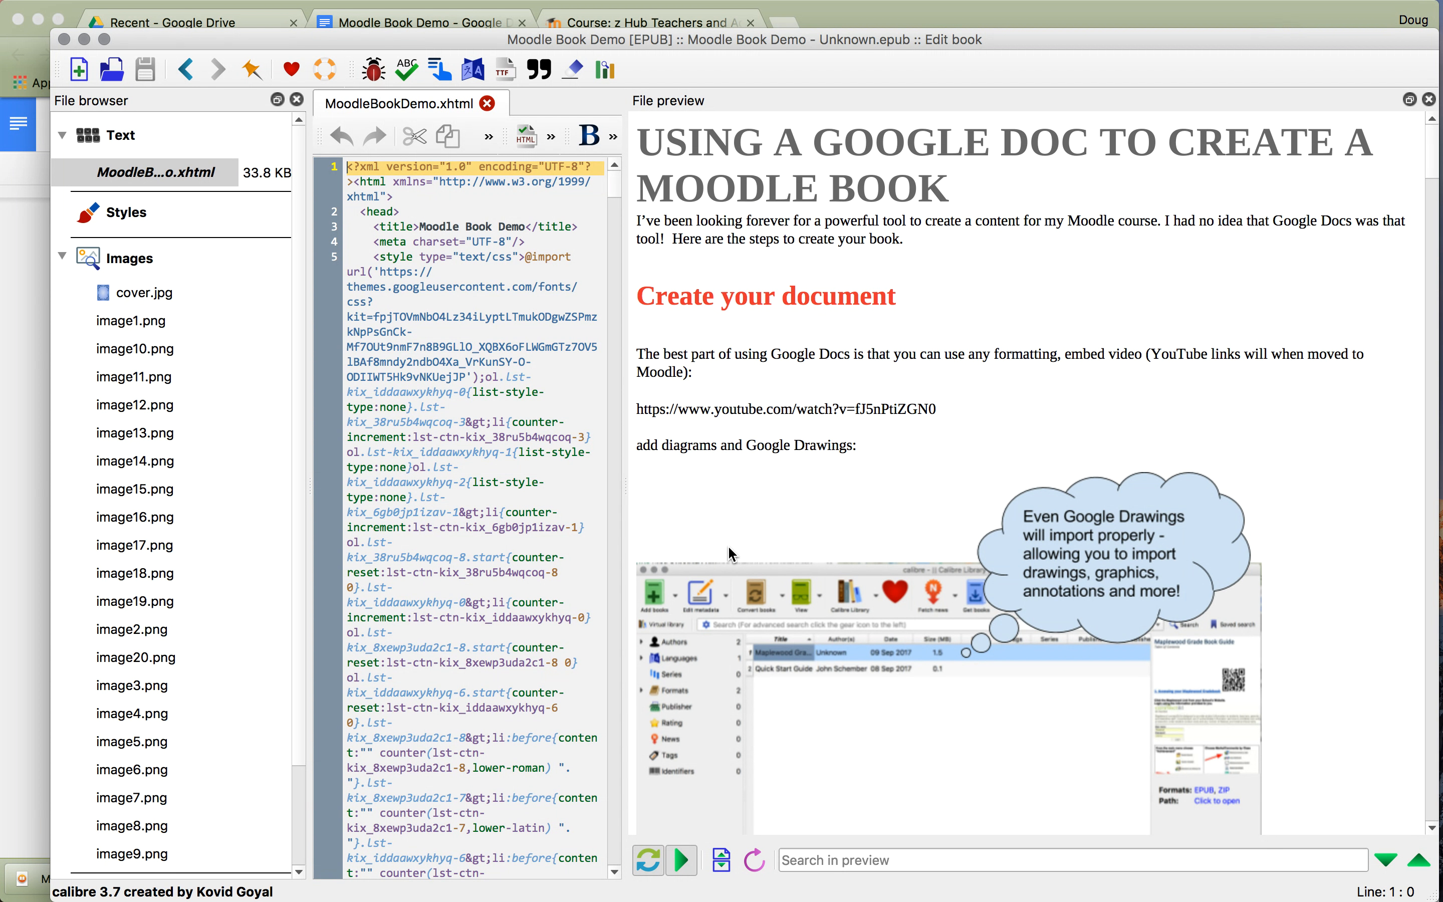
scroll(731, 553, down, 10)
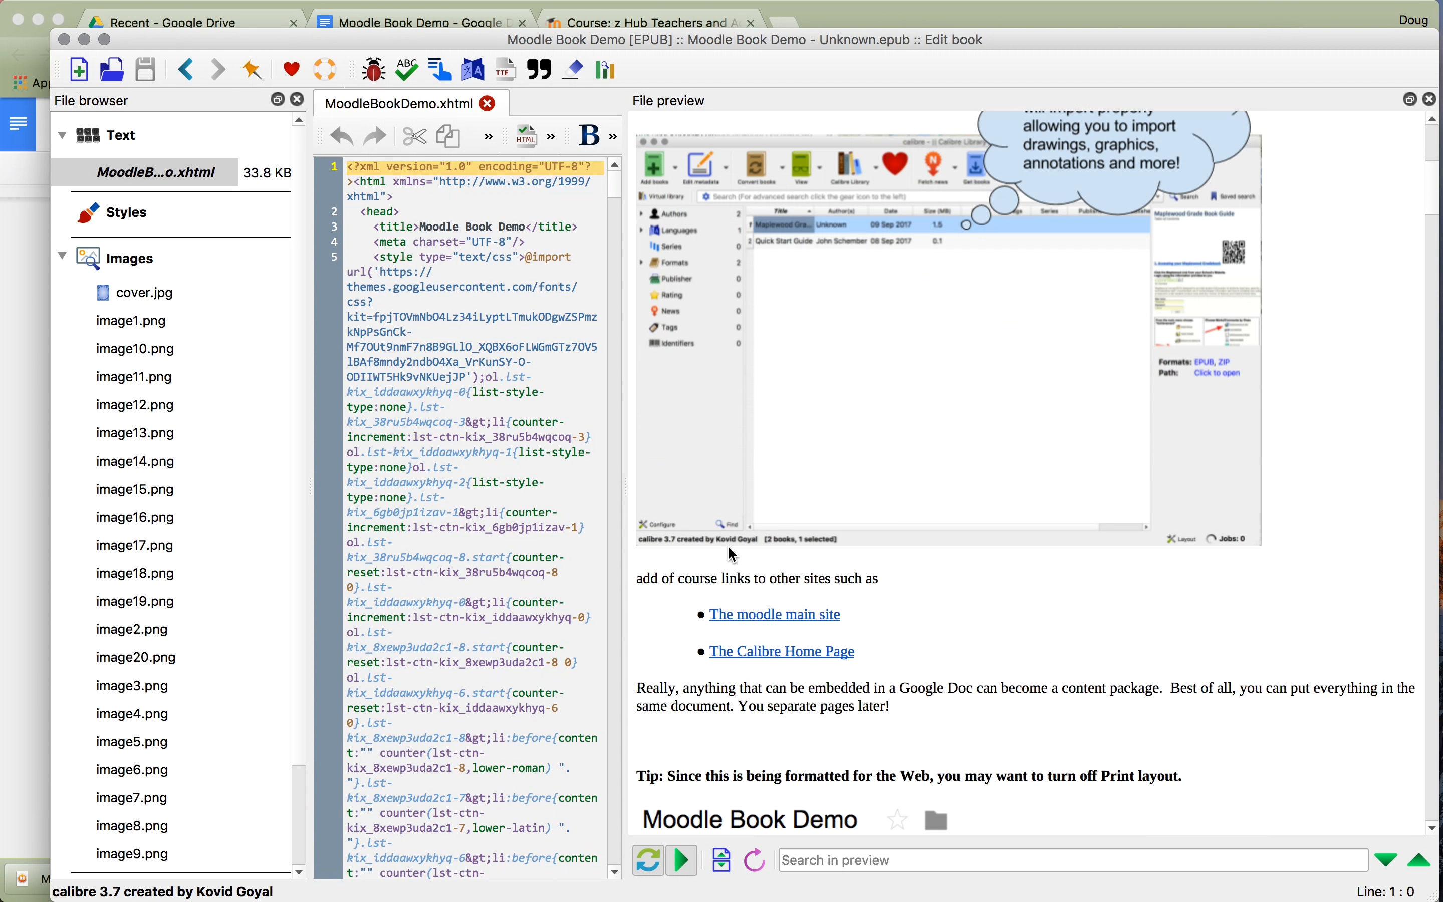
scroll(731, 554, down, 5)
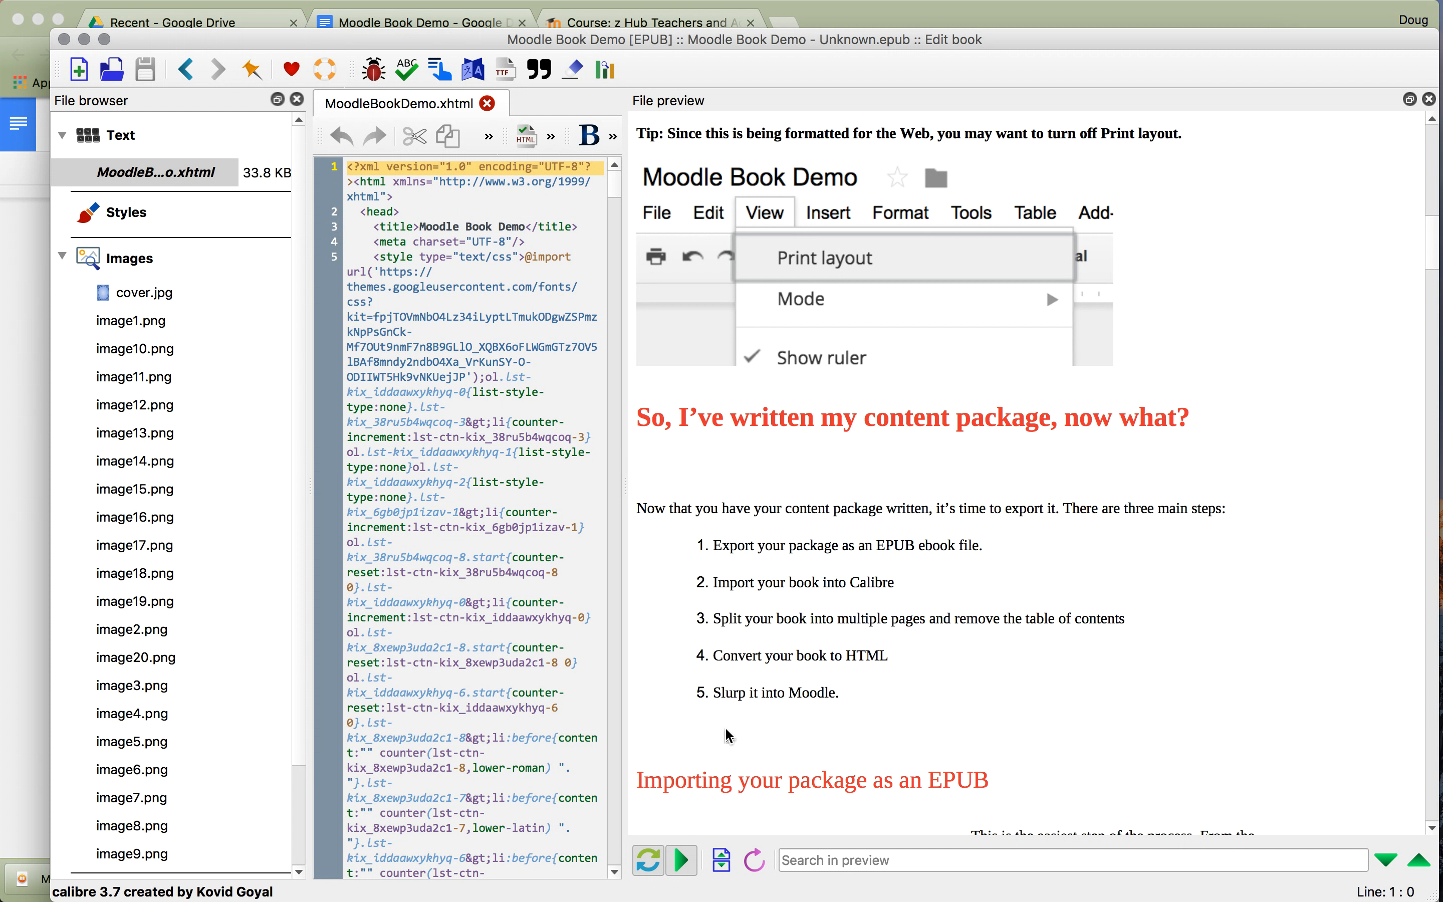
click(721, 858)
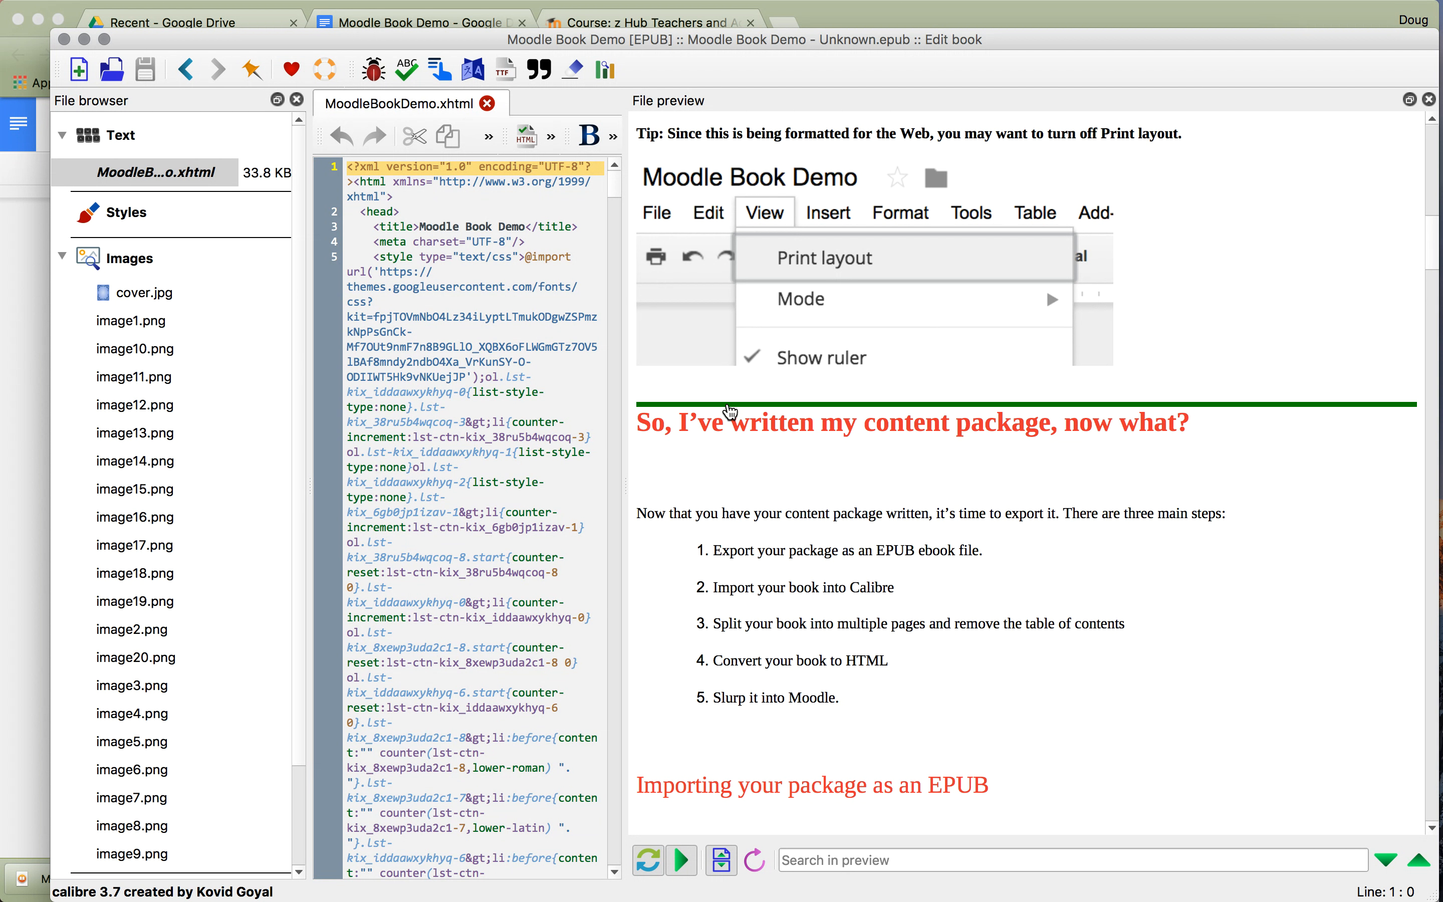
click(729, 410)
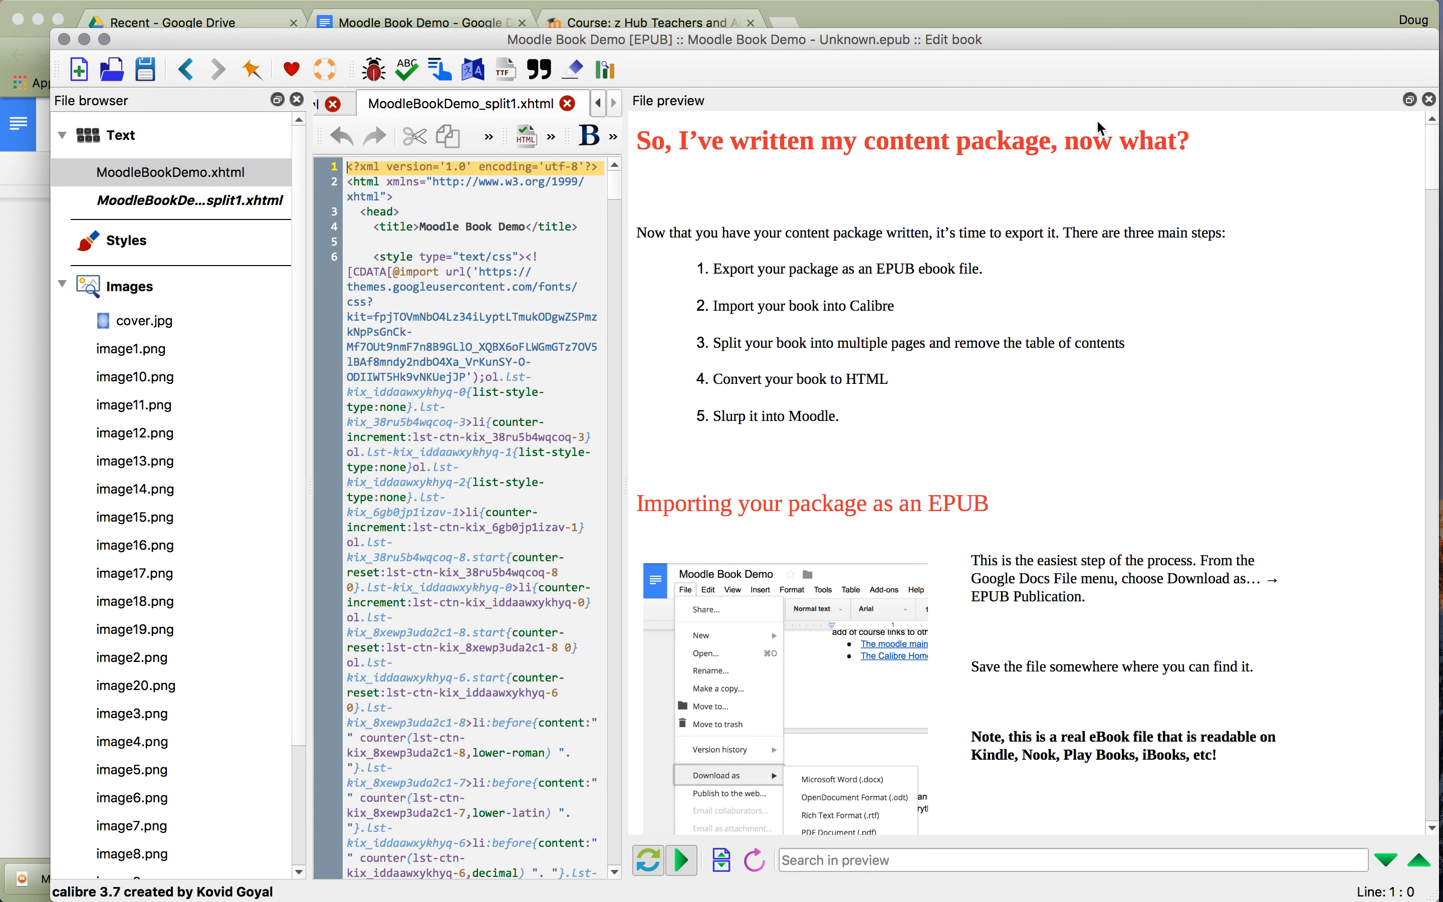
- Split the new file again at the heading "Converting your book to an Uploadable Format"
scroll(818, 238, down, 1)
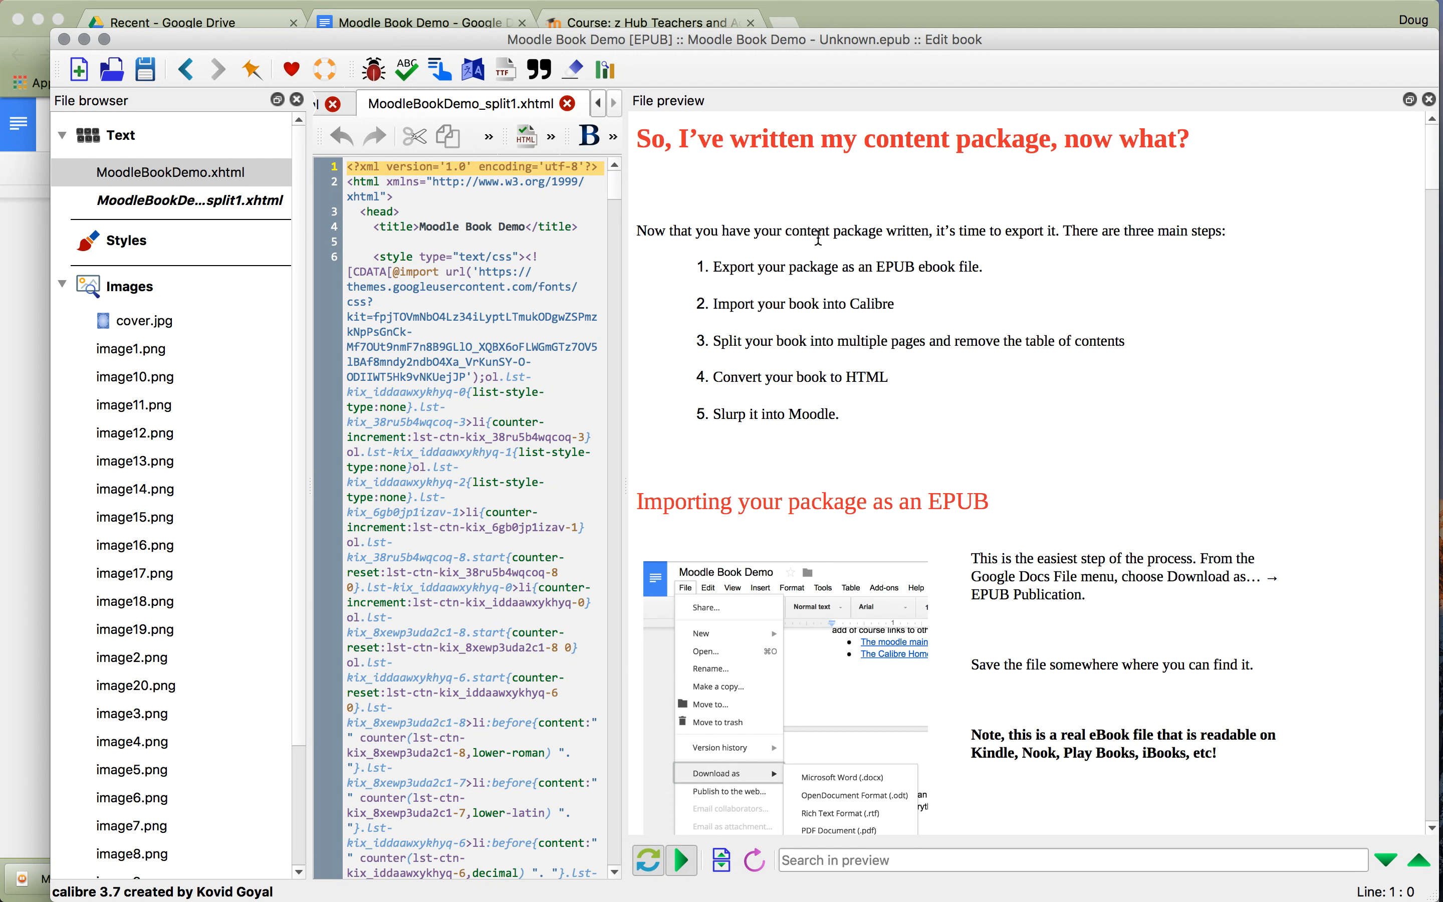
scroll(818, 238, down, 15)
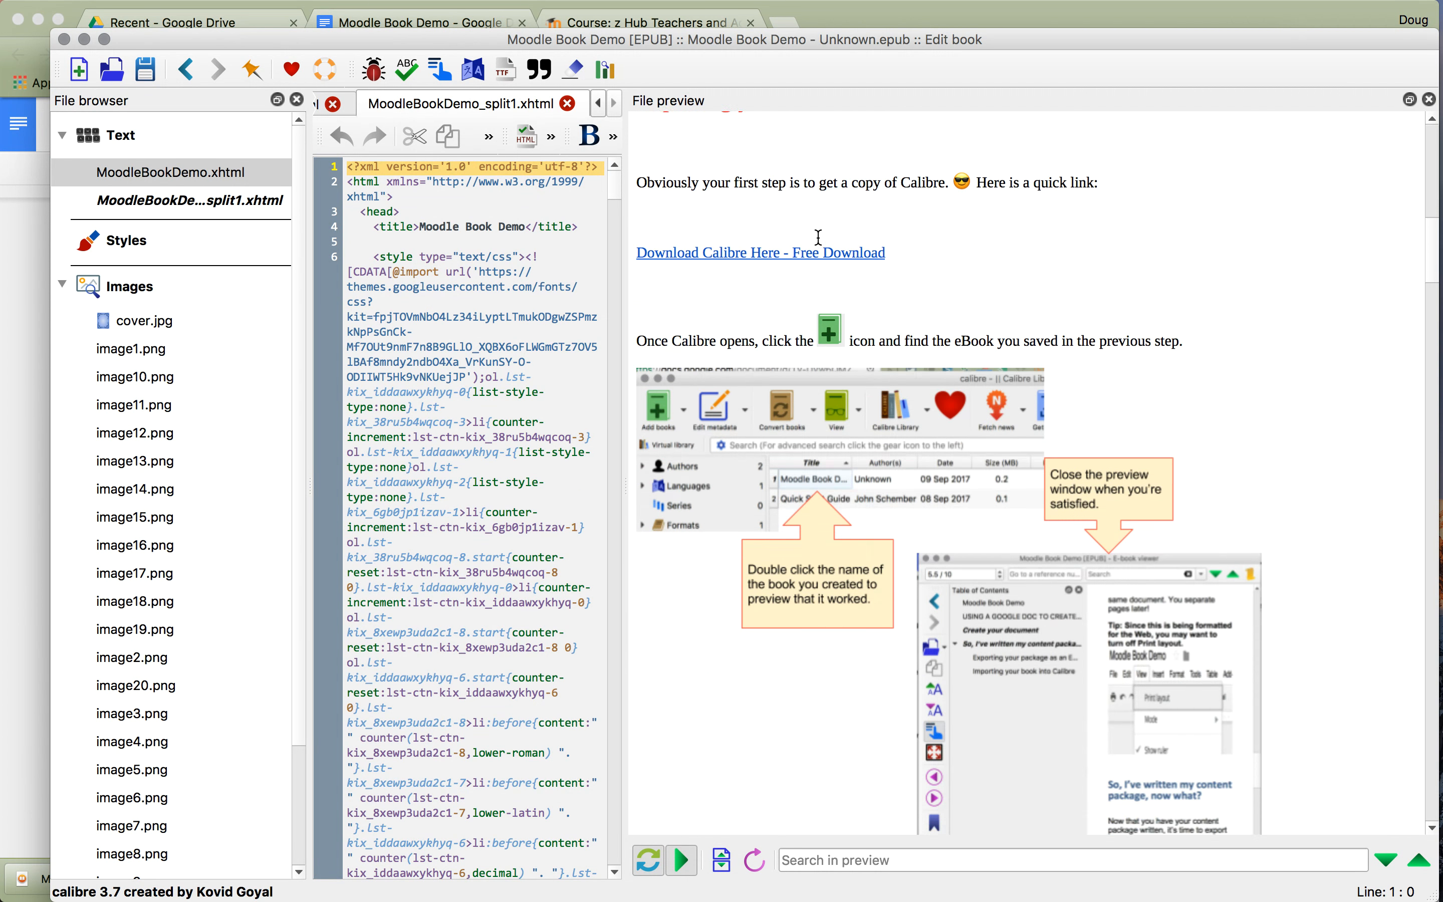
scroll(818, 238, down, 15)
scroll(818, 238, down, 15)
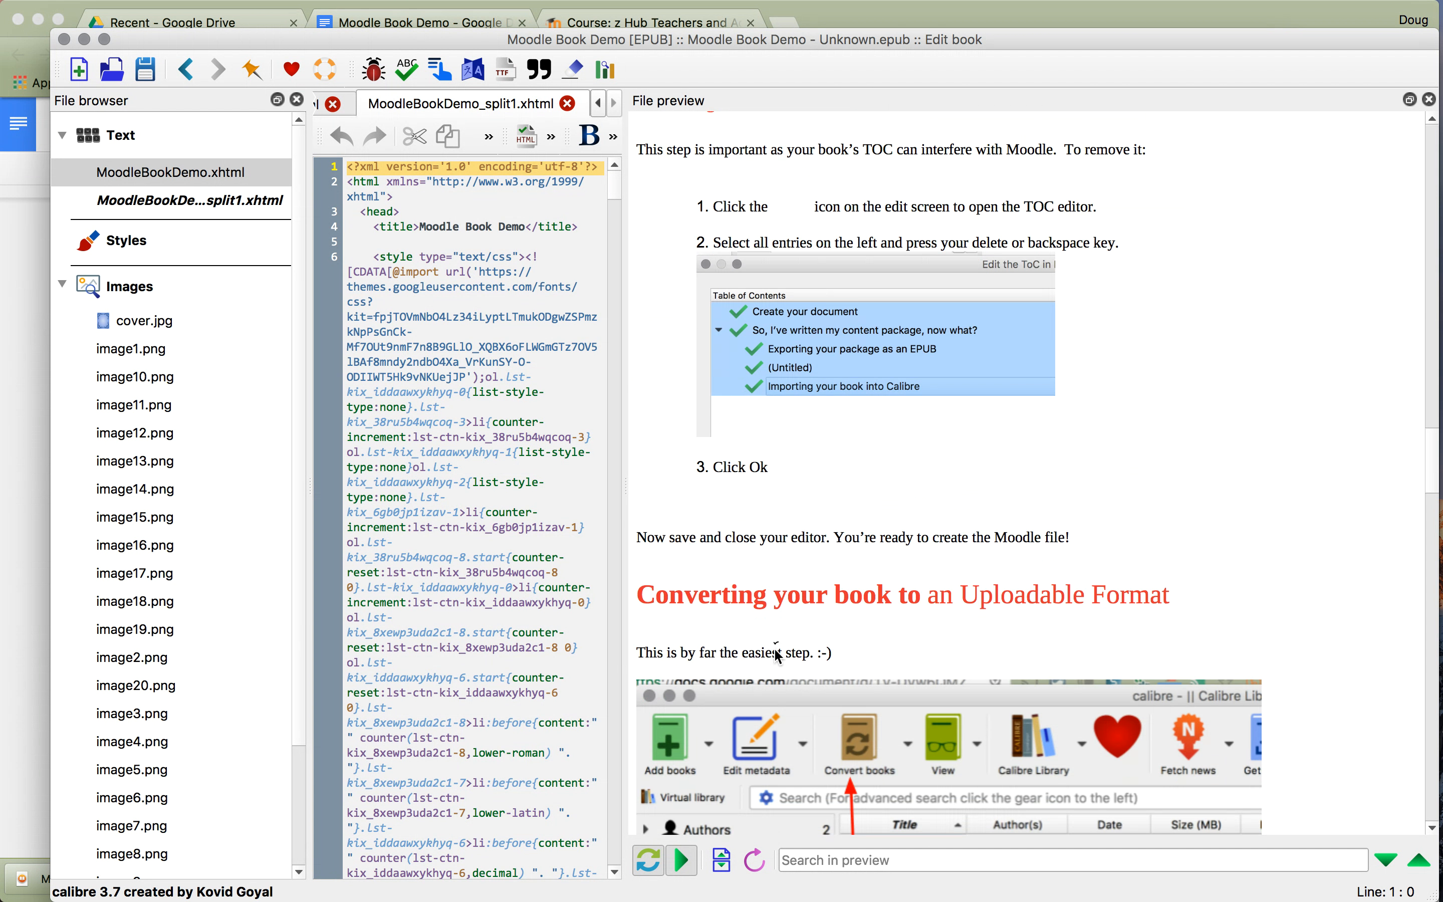
click(721, 861)
click(734, 592)
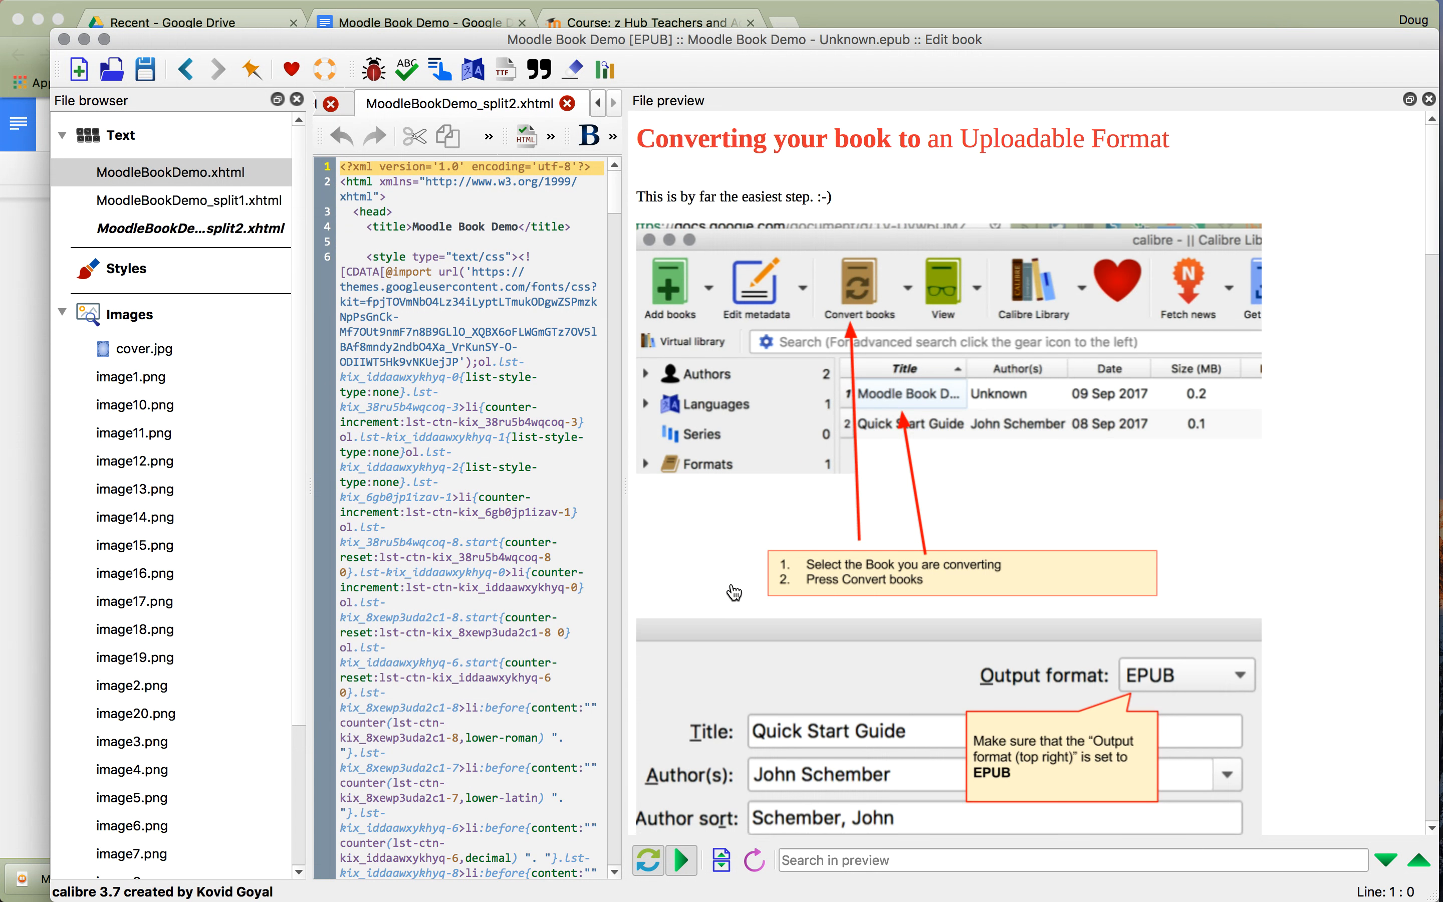
- Split the book once more at the heading "Pulling into Moodle" and look through the remaining content
scroll(733, 592, down, 15)
scroll(734, 592, down, 2)
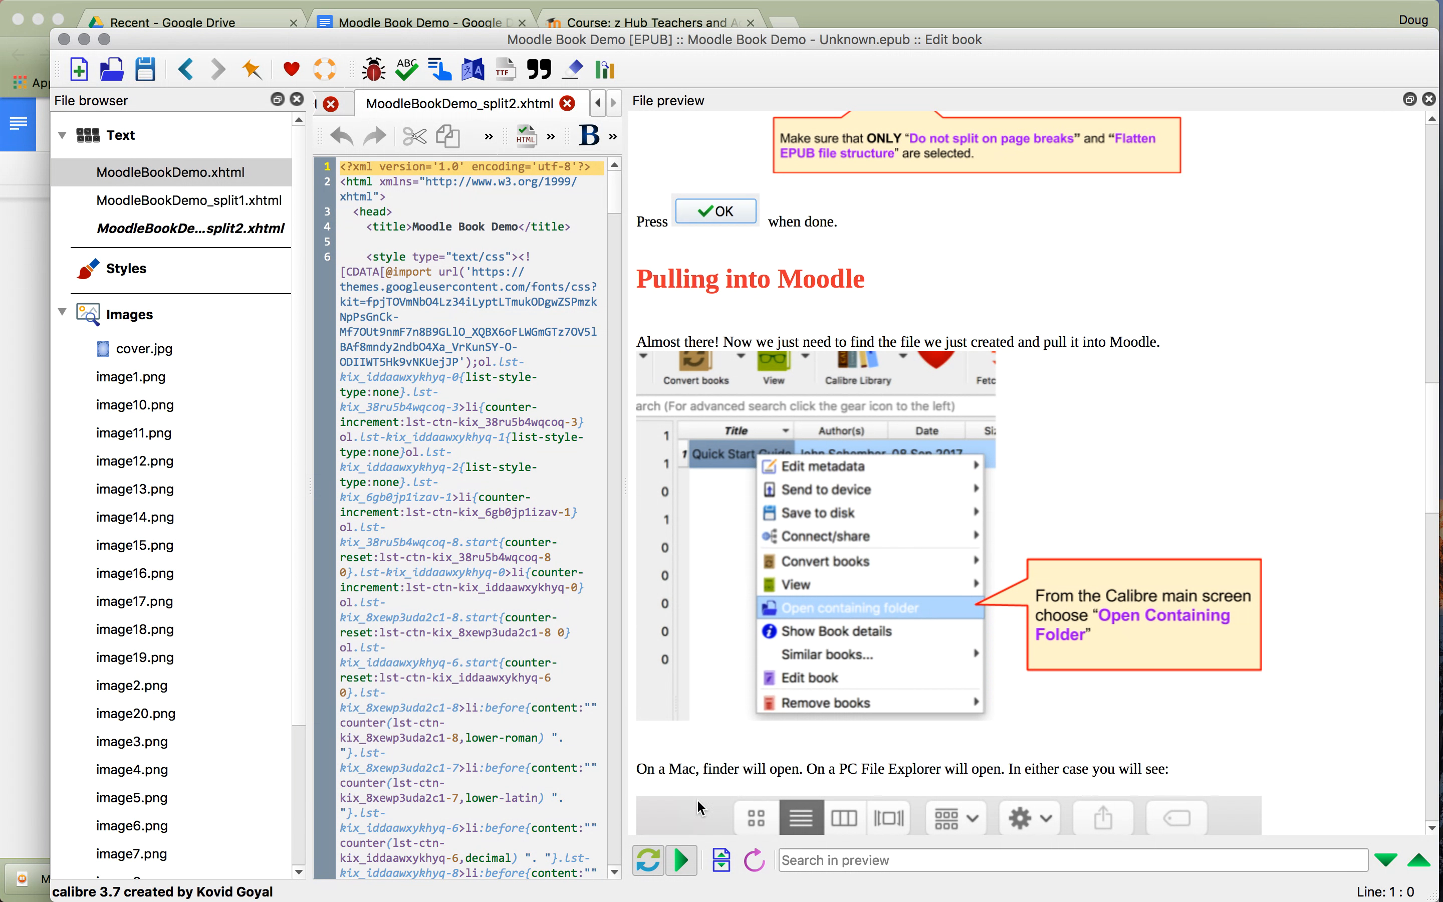
click(719, 859)
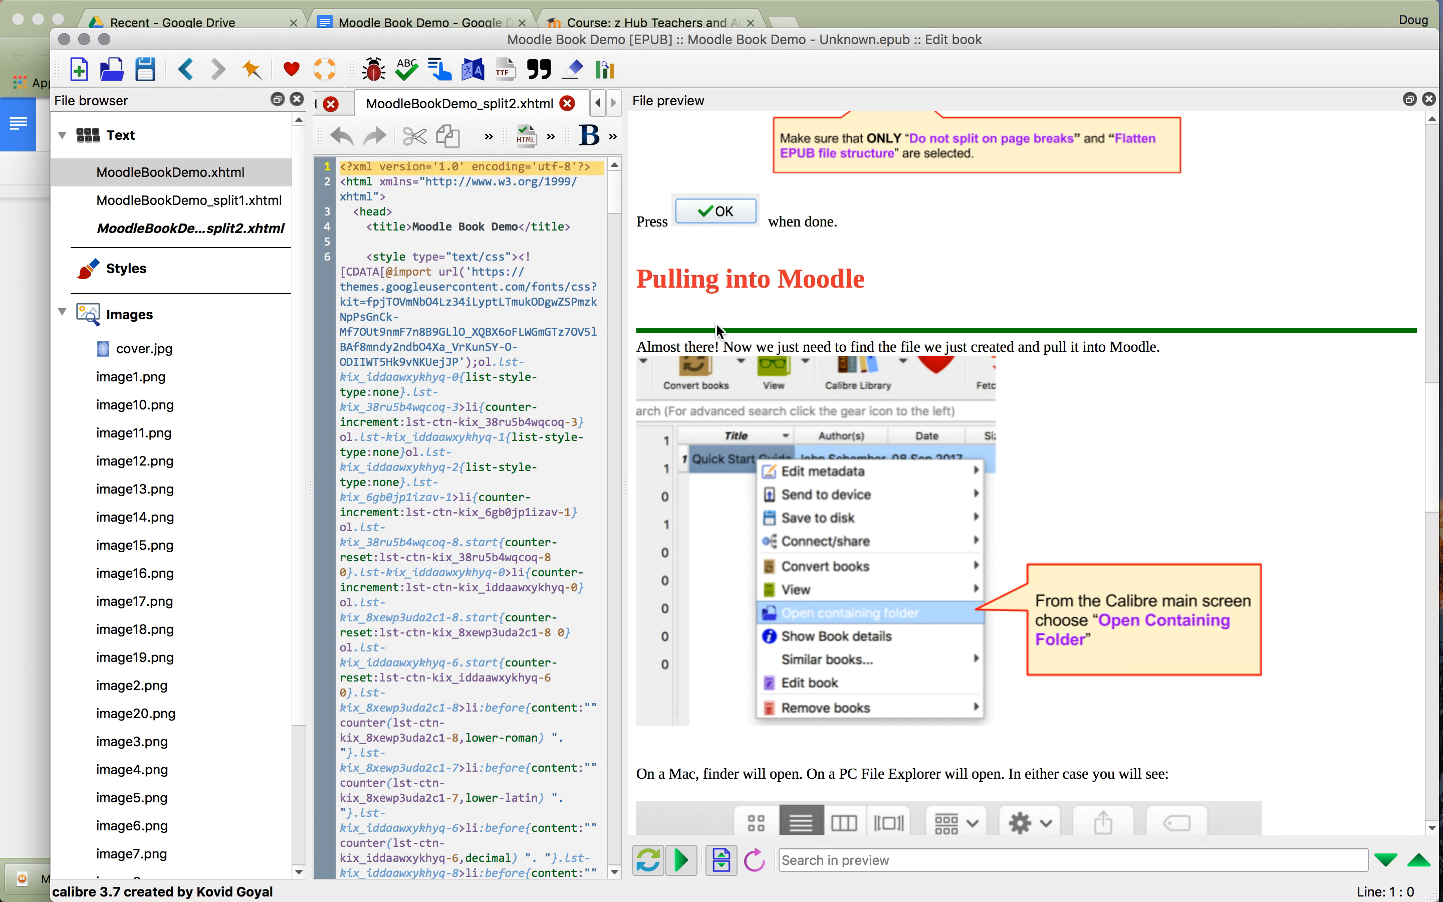
click(703, 275)
scroll(934, 558, down, 20)
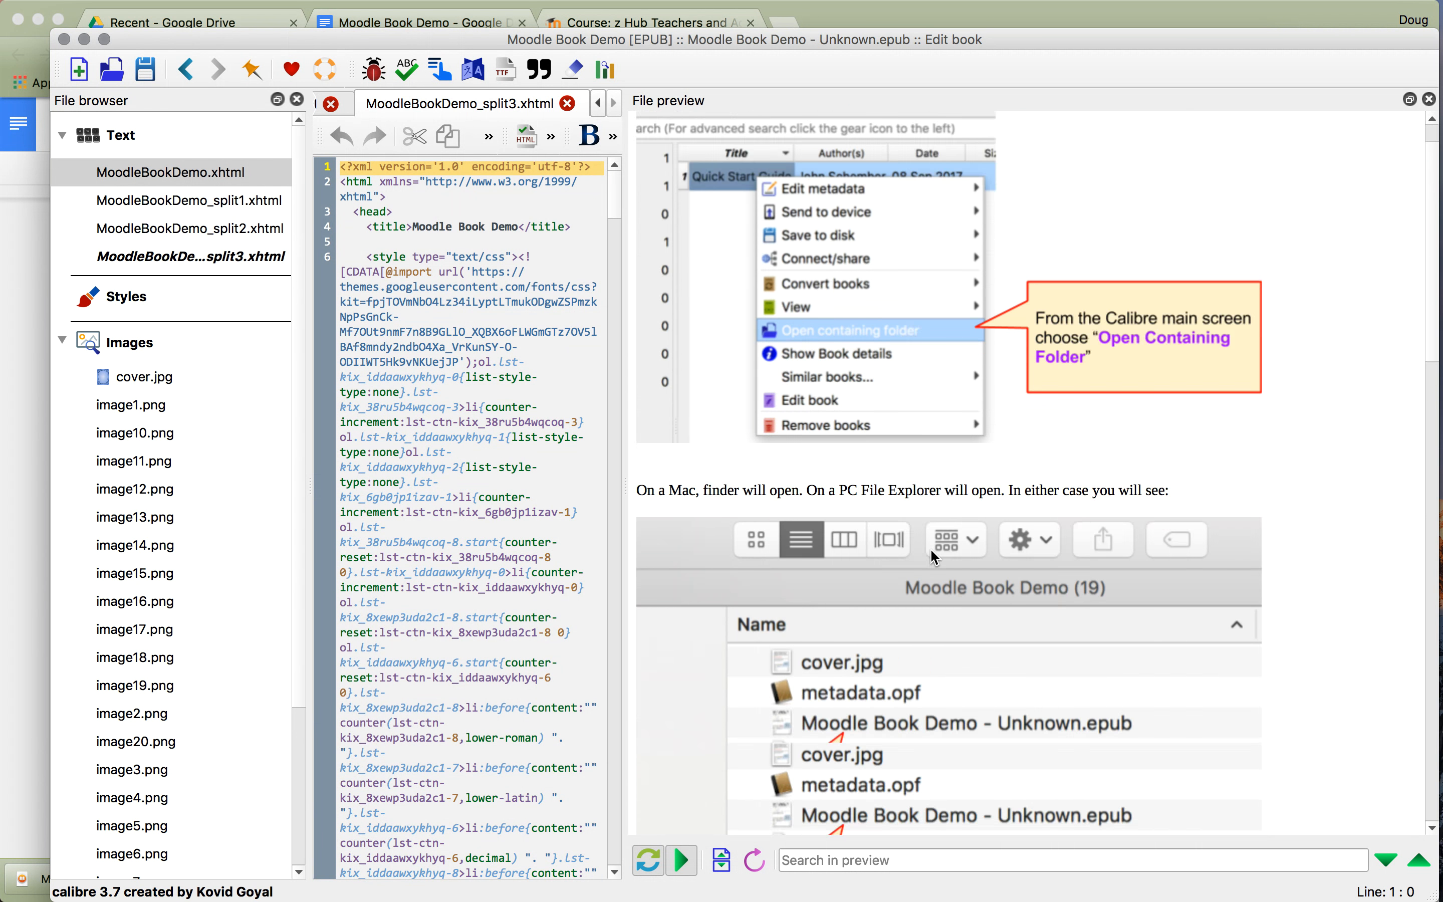
scroll(934, 557, down, 5)
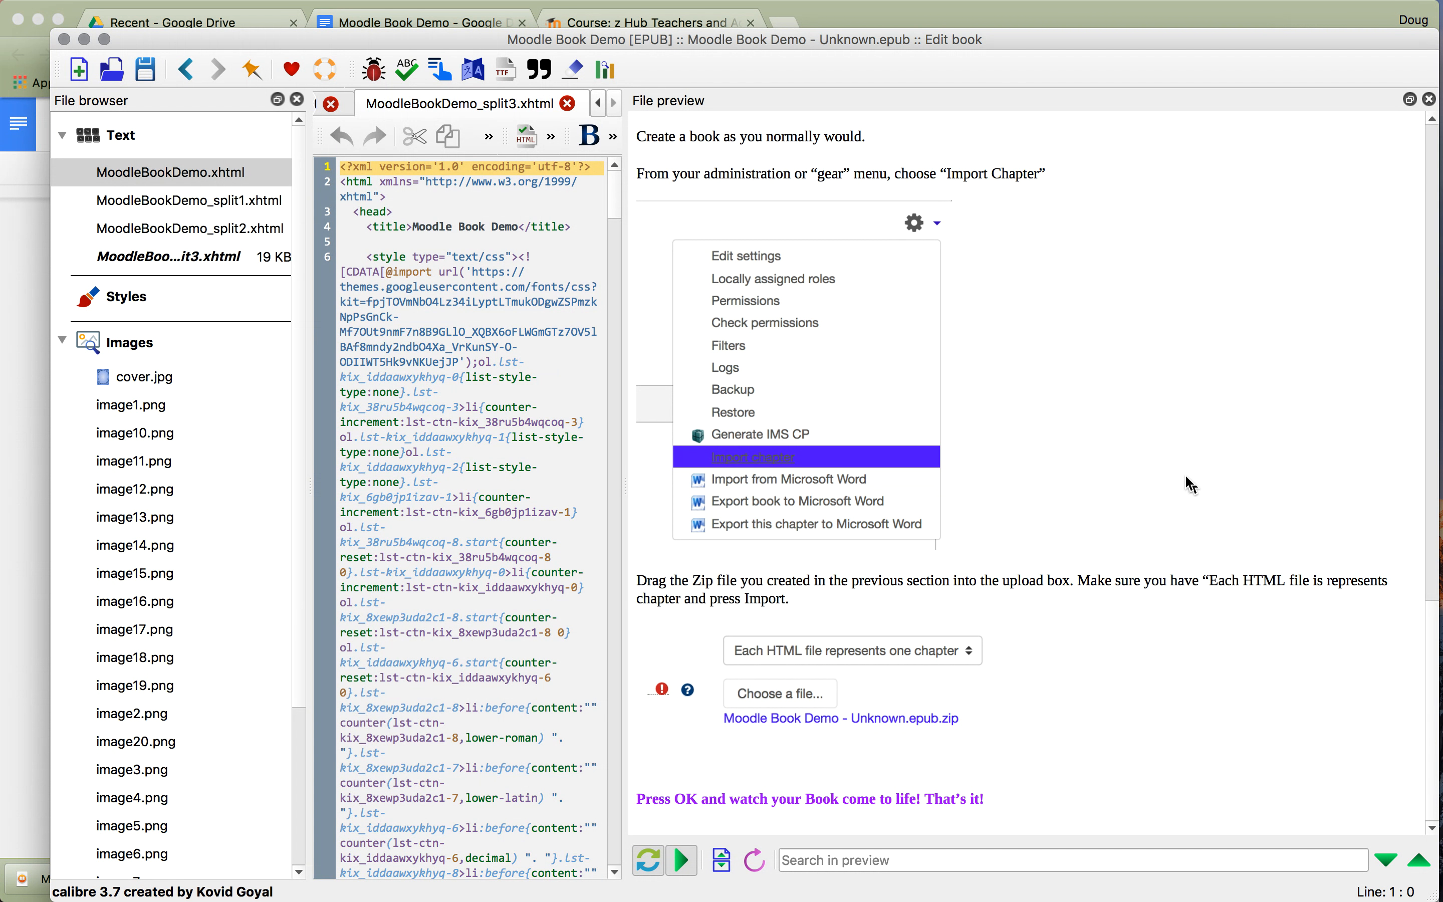
- Remove all entries from the book's table of contents, and save and close the edited book
click(433, 73)
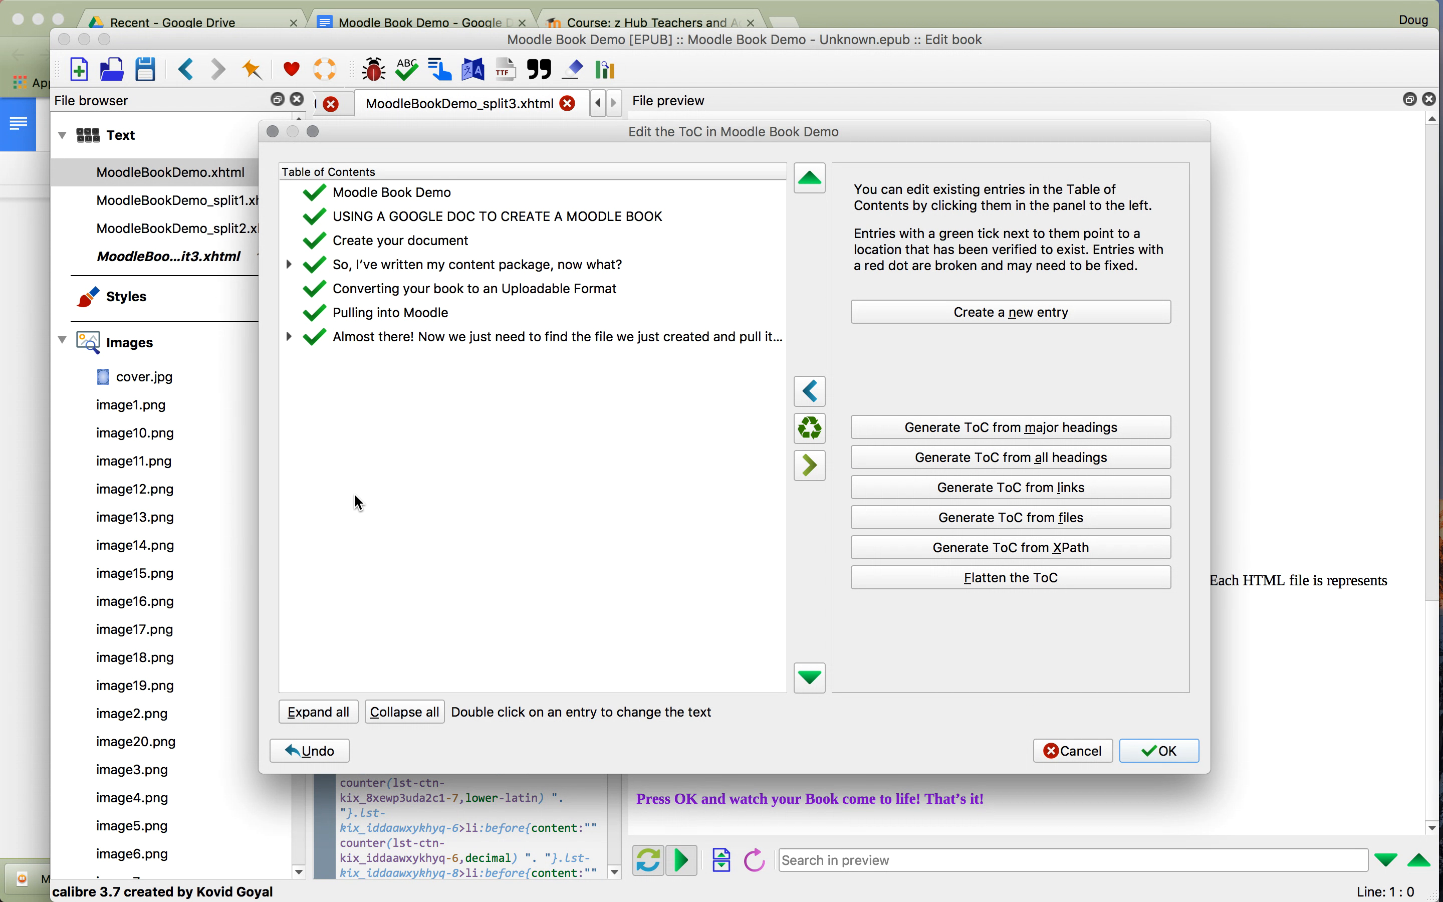
shift+click(446, 340)
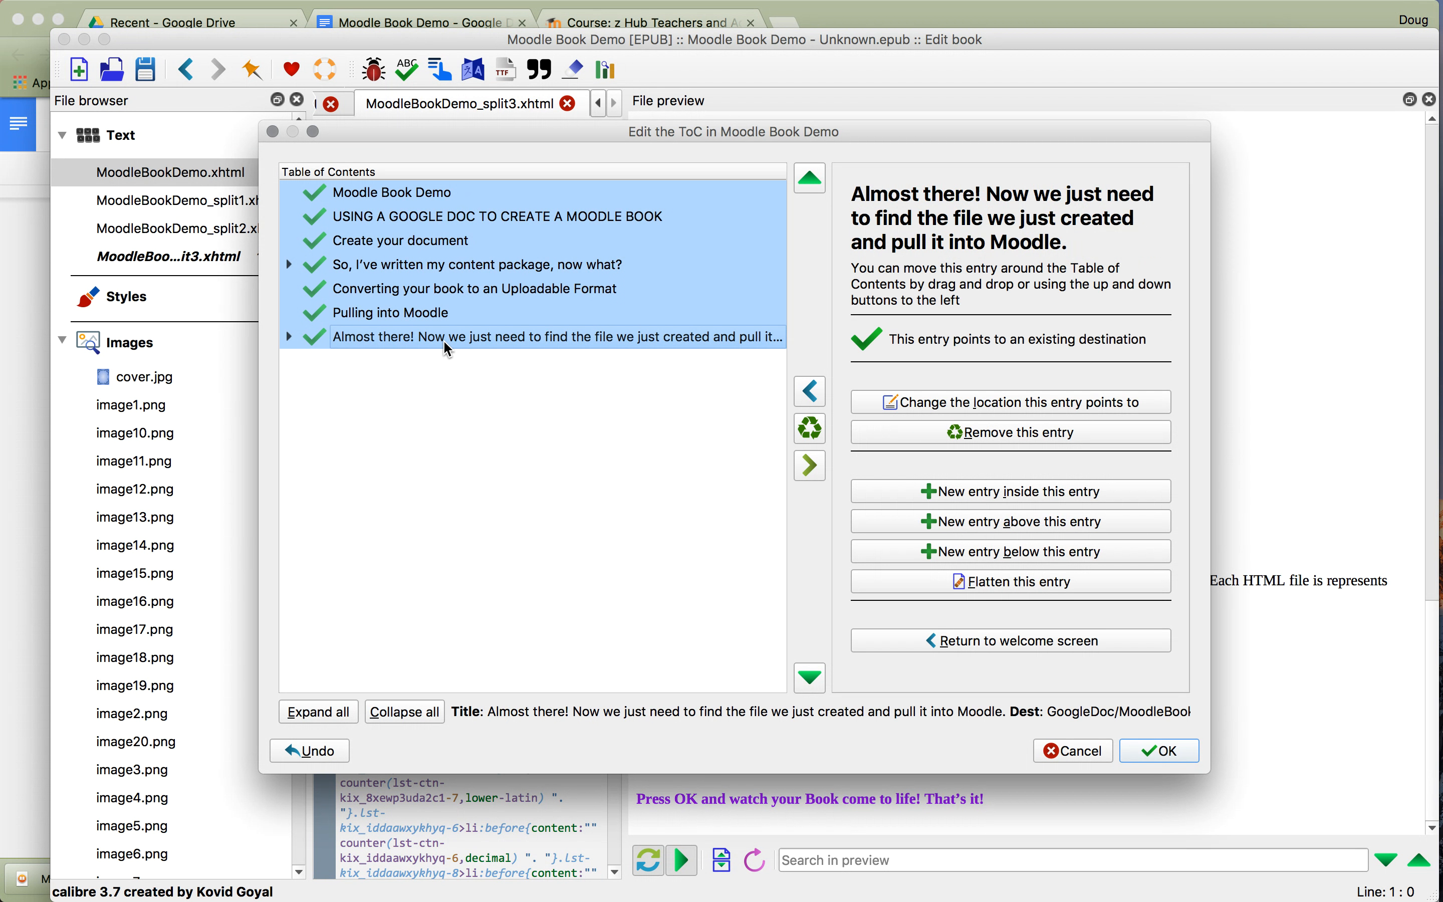
click(812, 430)
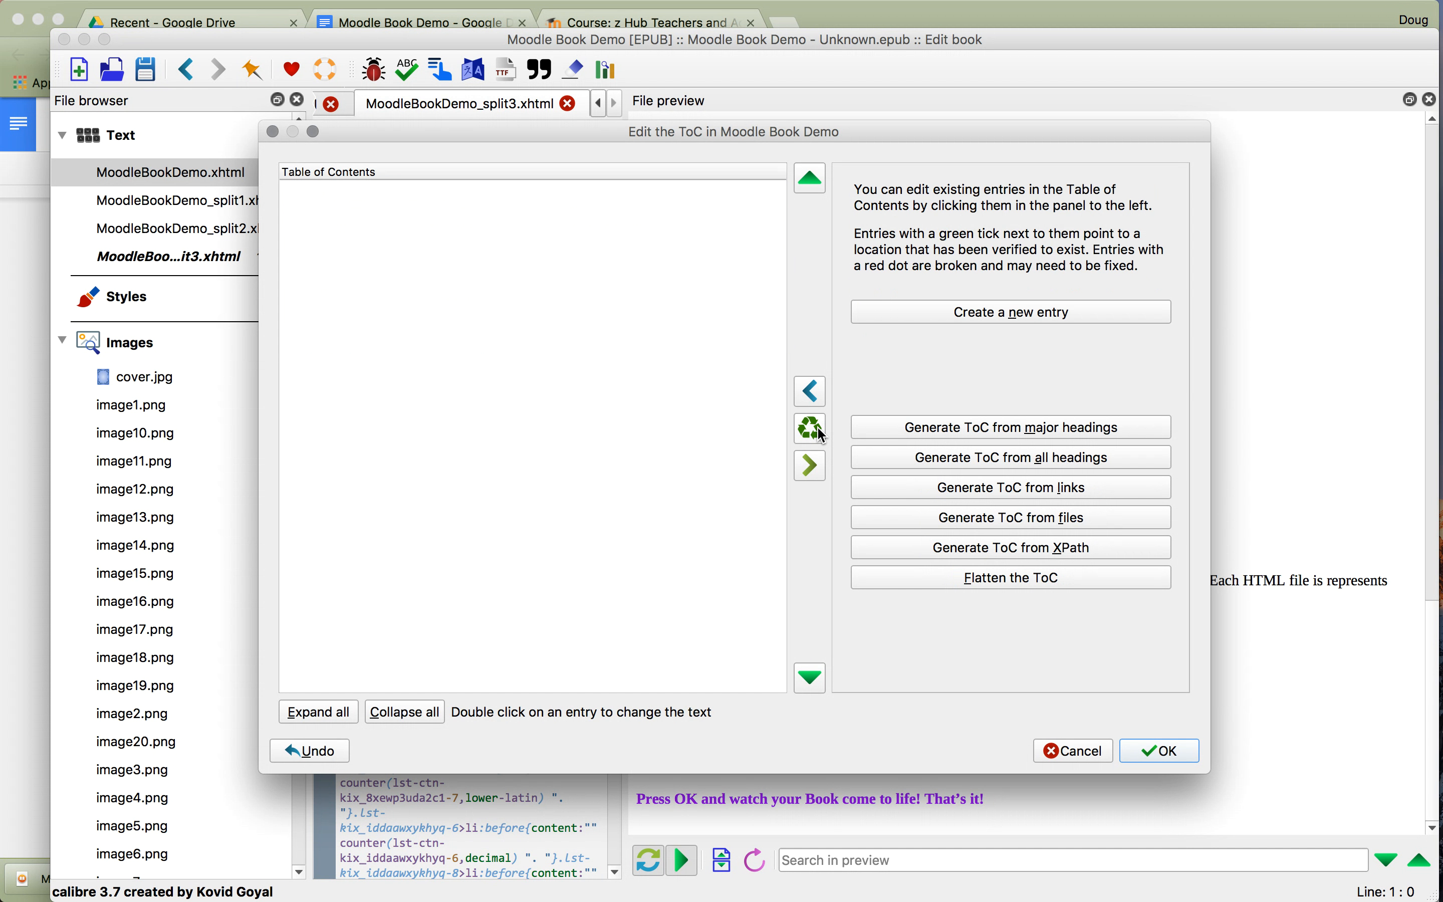
click(1169, 749)
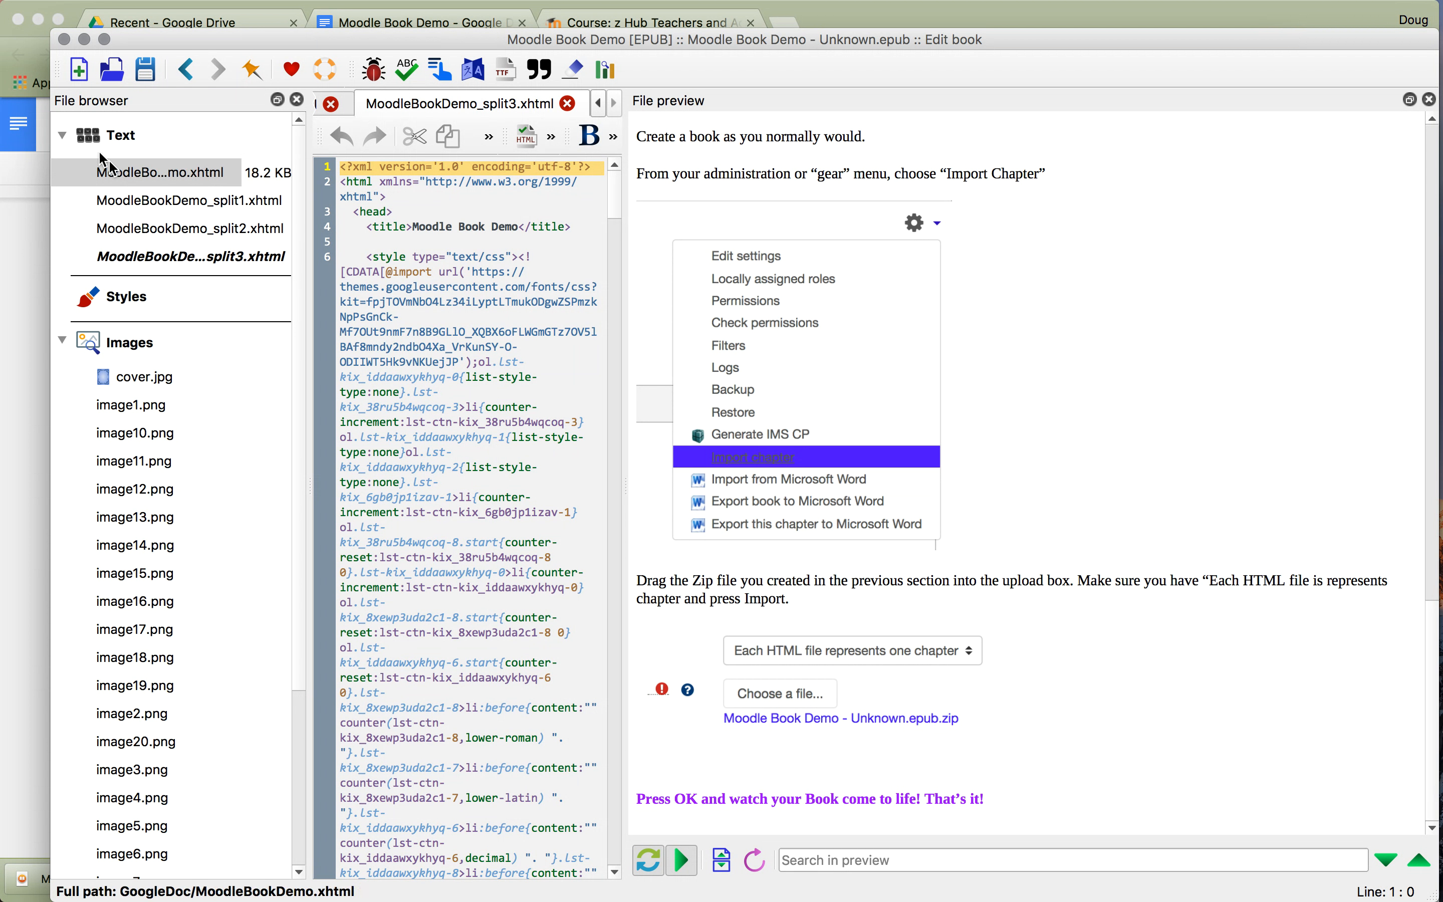
click(146, 72)
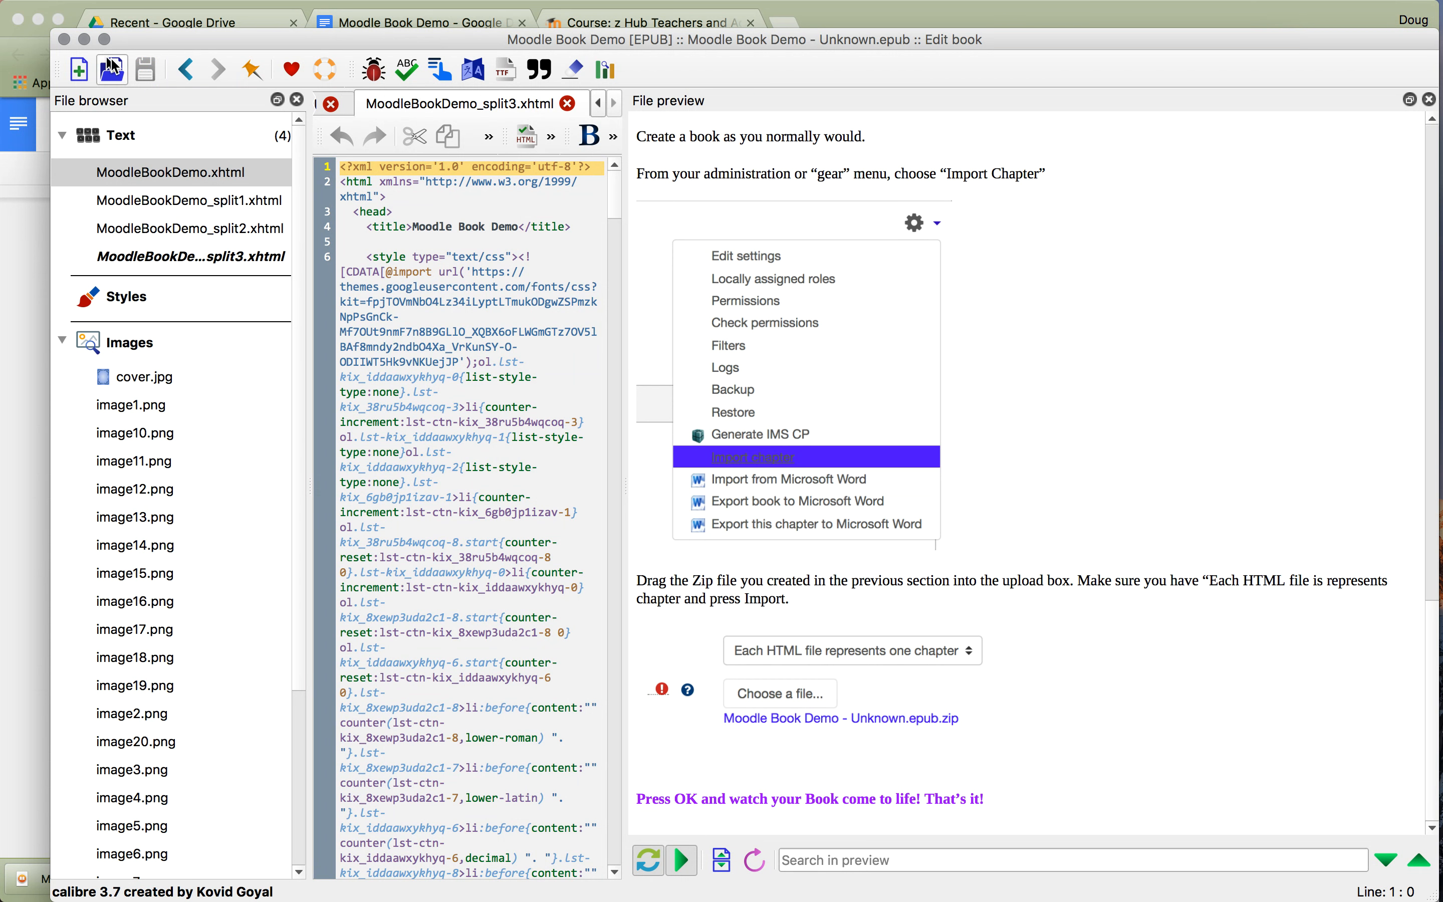
click(64, 40)
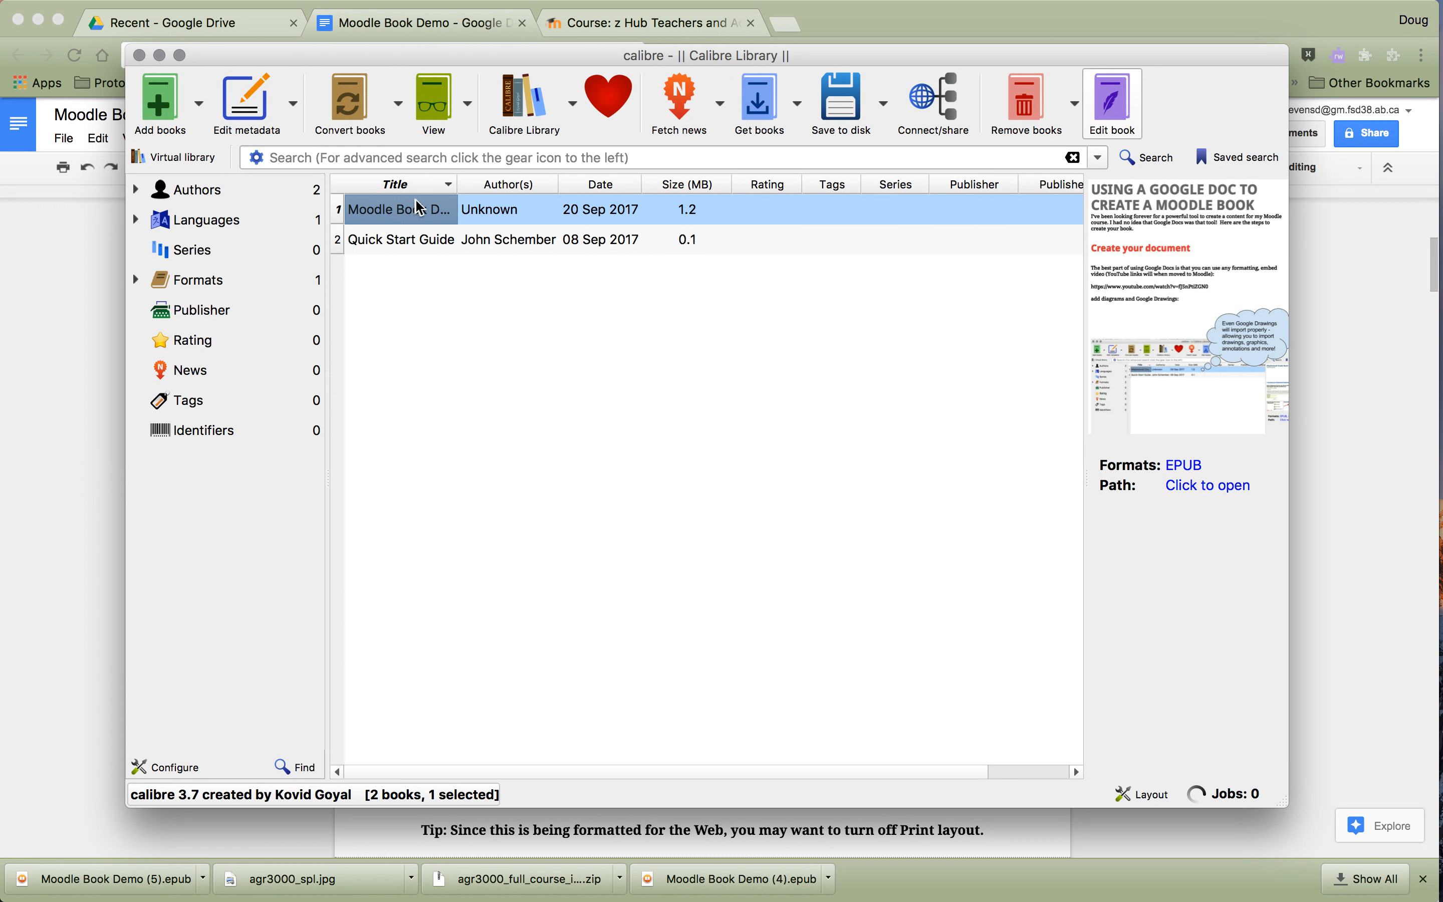
- Convert Moodle Book Demo to EPUB with "Do not split on page breaks" and "Flatten EPUB file structure" enabled
click(353, 113)
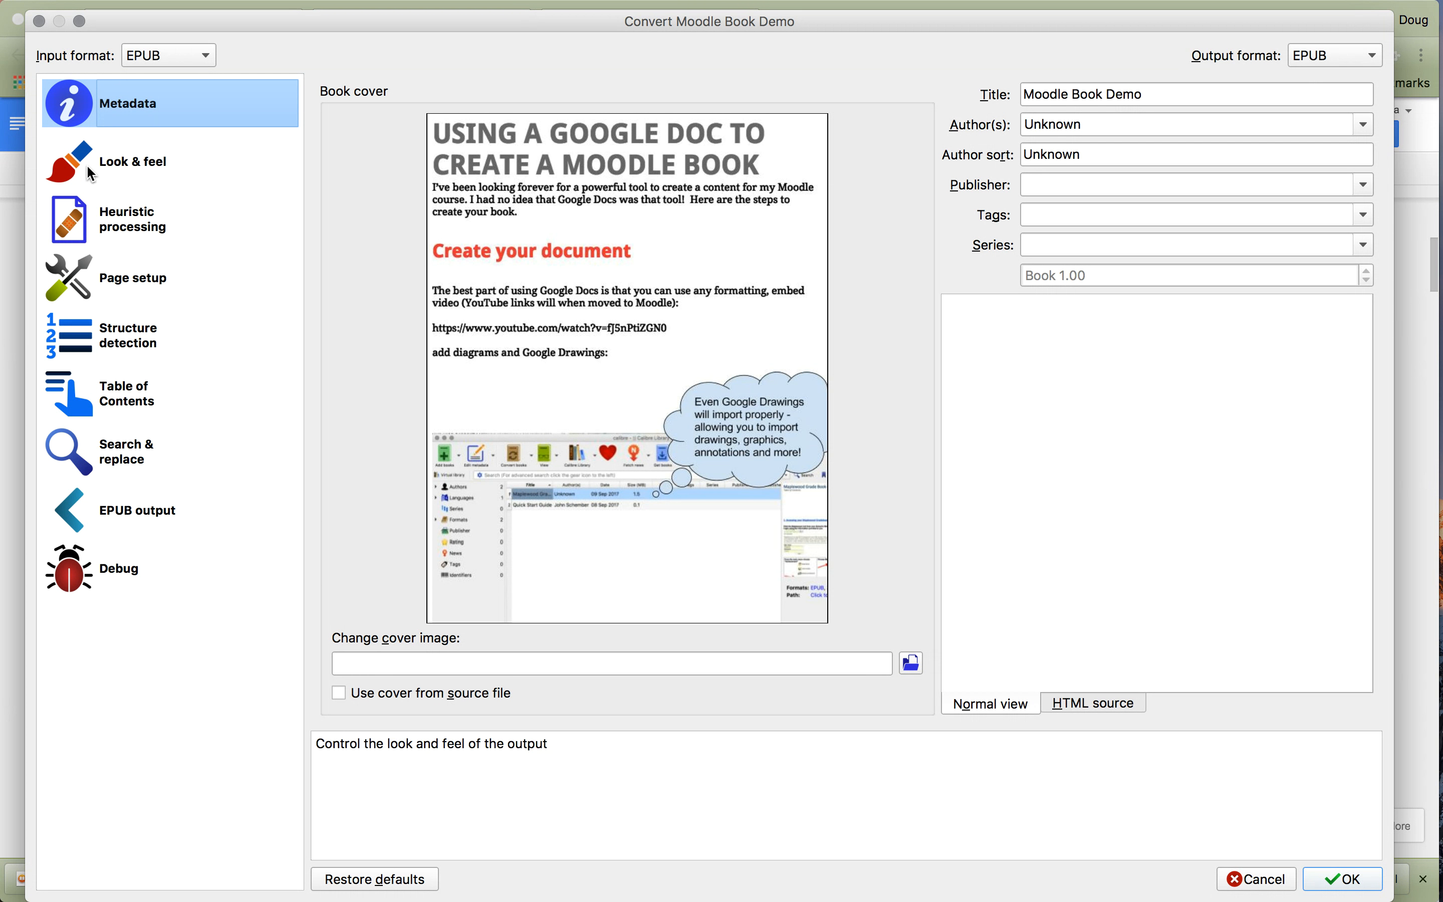
click(119, 526)
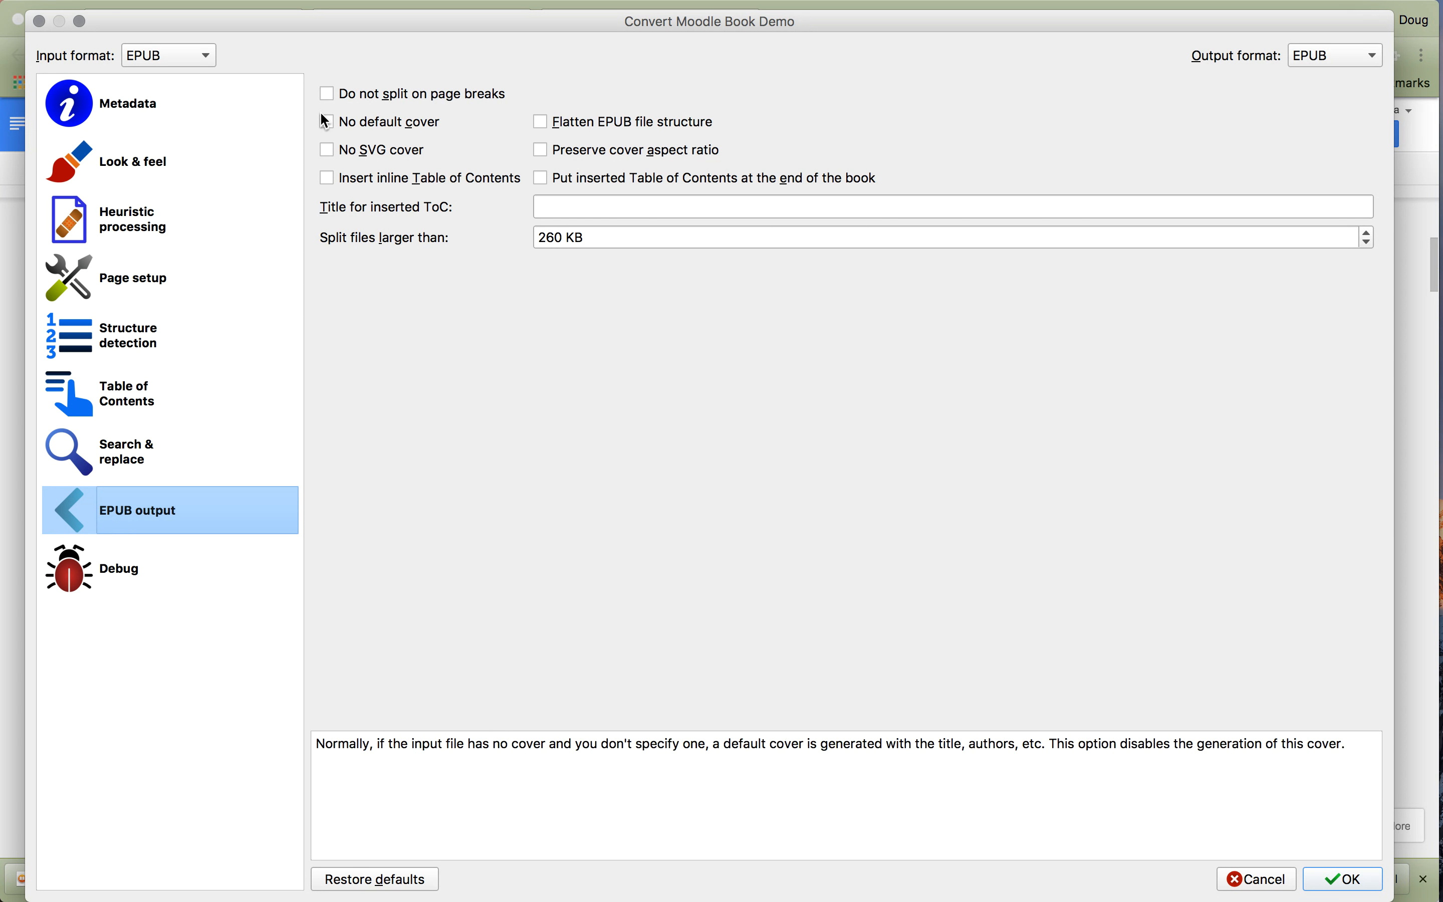
click(329, 95)
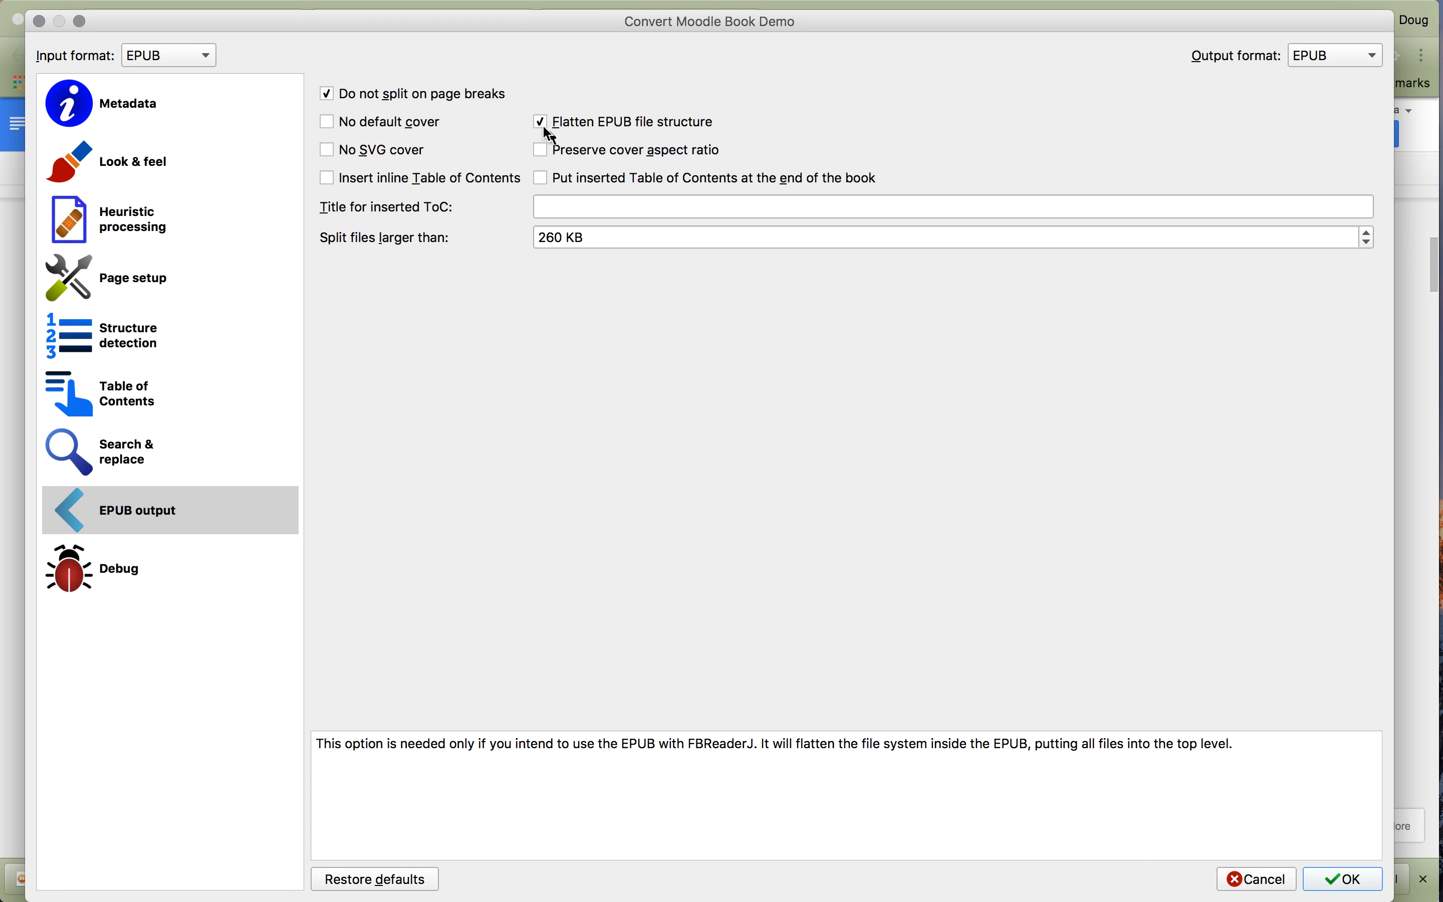
click(1345, 880)
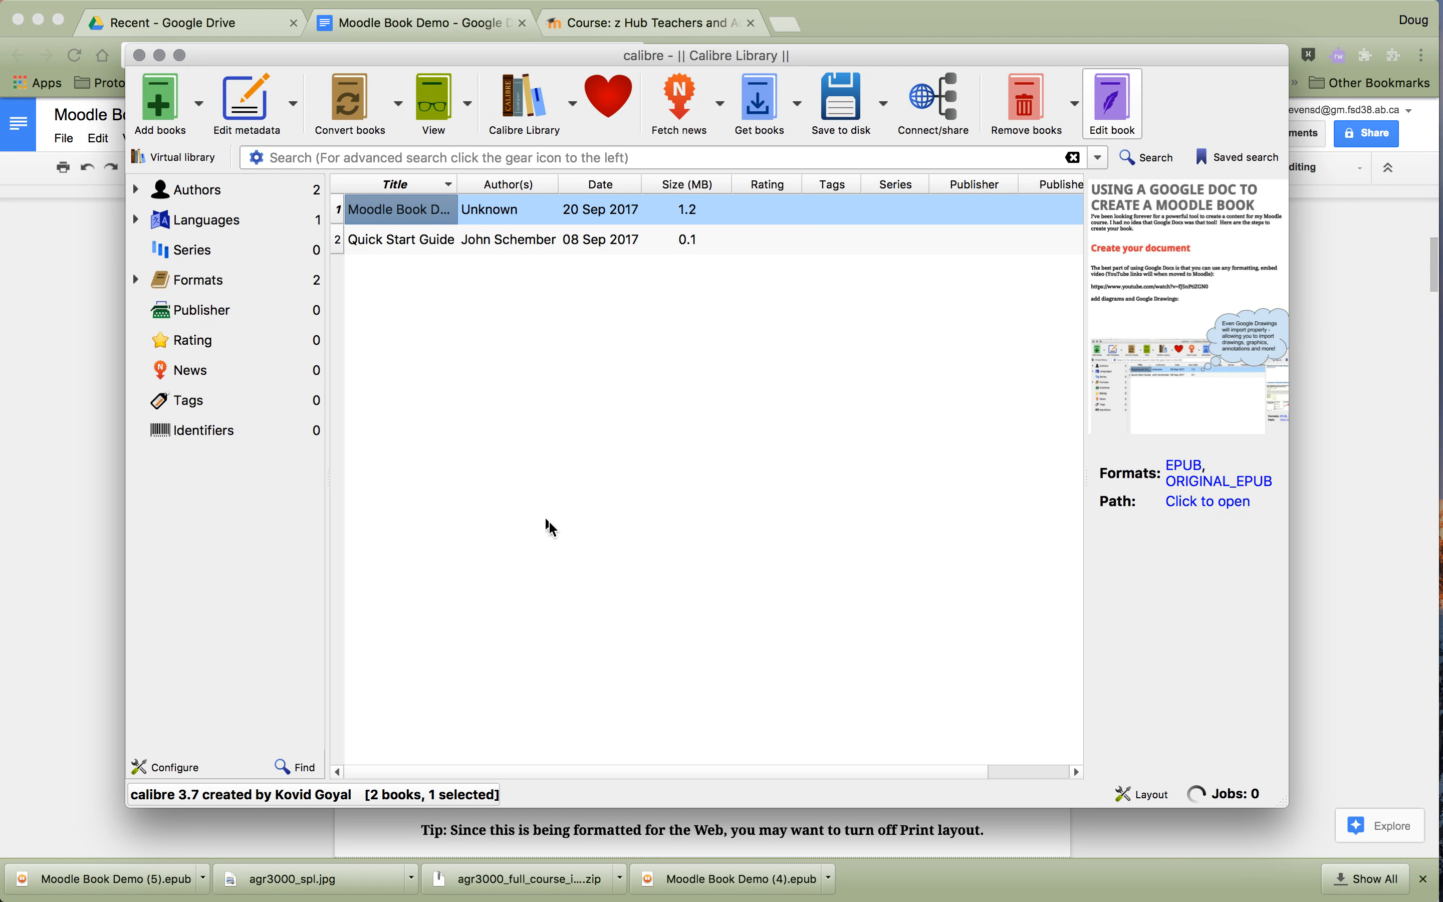
- Open the book's containing folder and rename "Moodle Book Demo - Unknown.epub" to "Moodle Book Demo - Unknown.epub.zip", accepting the extension change
right_click(399, 216)
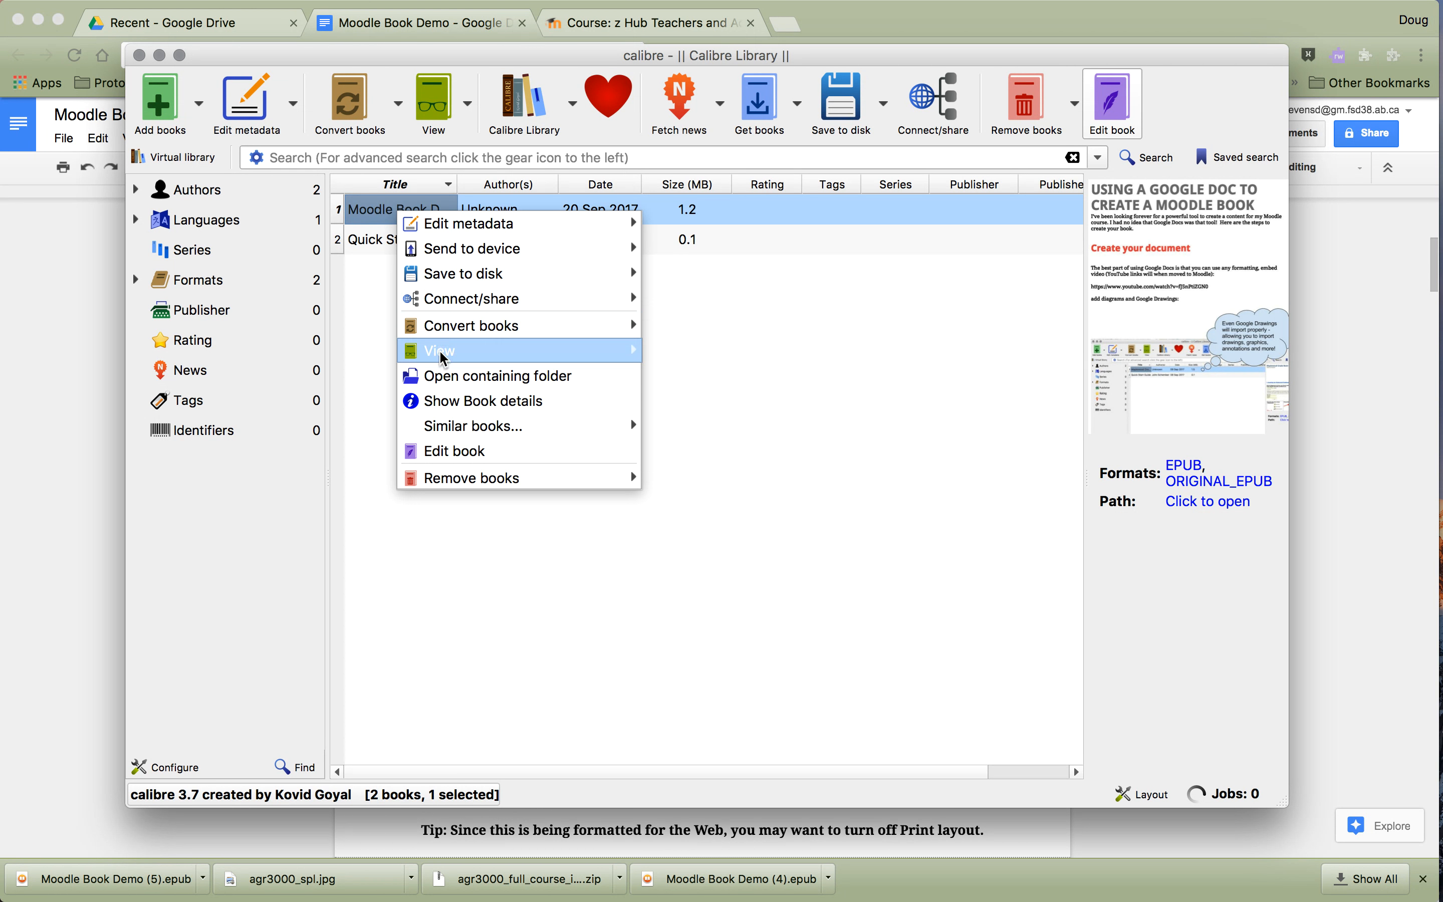
click(443, 377)
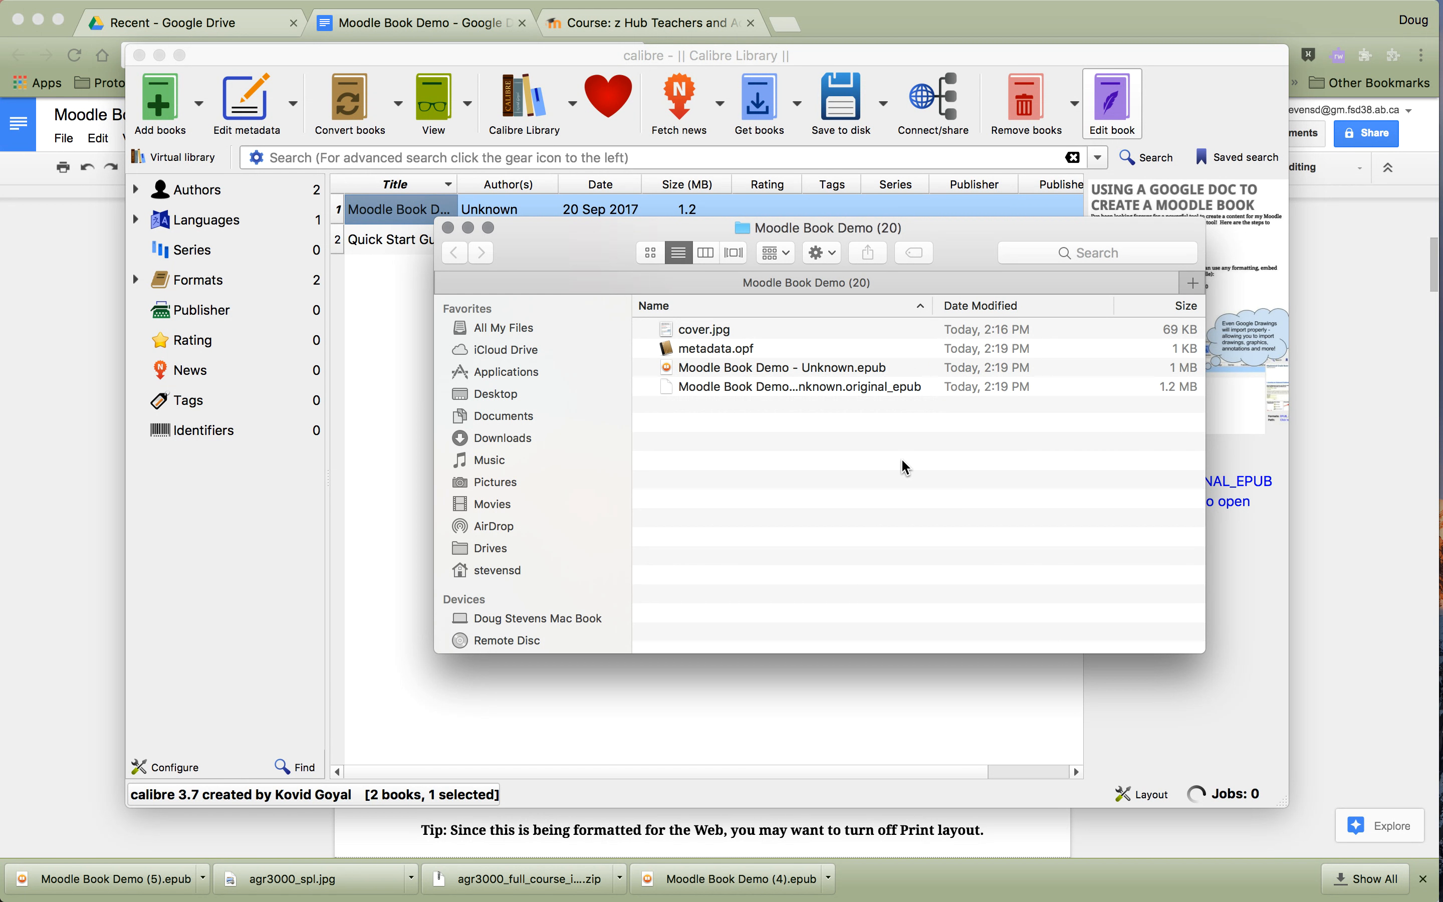
click(731, 361)
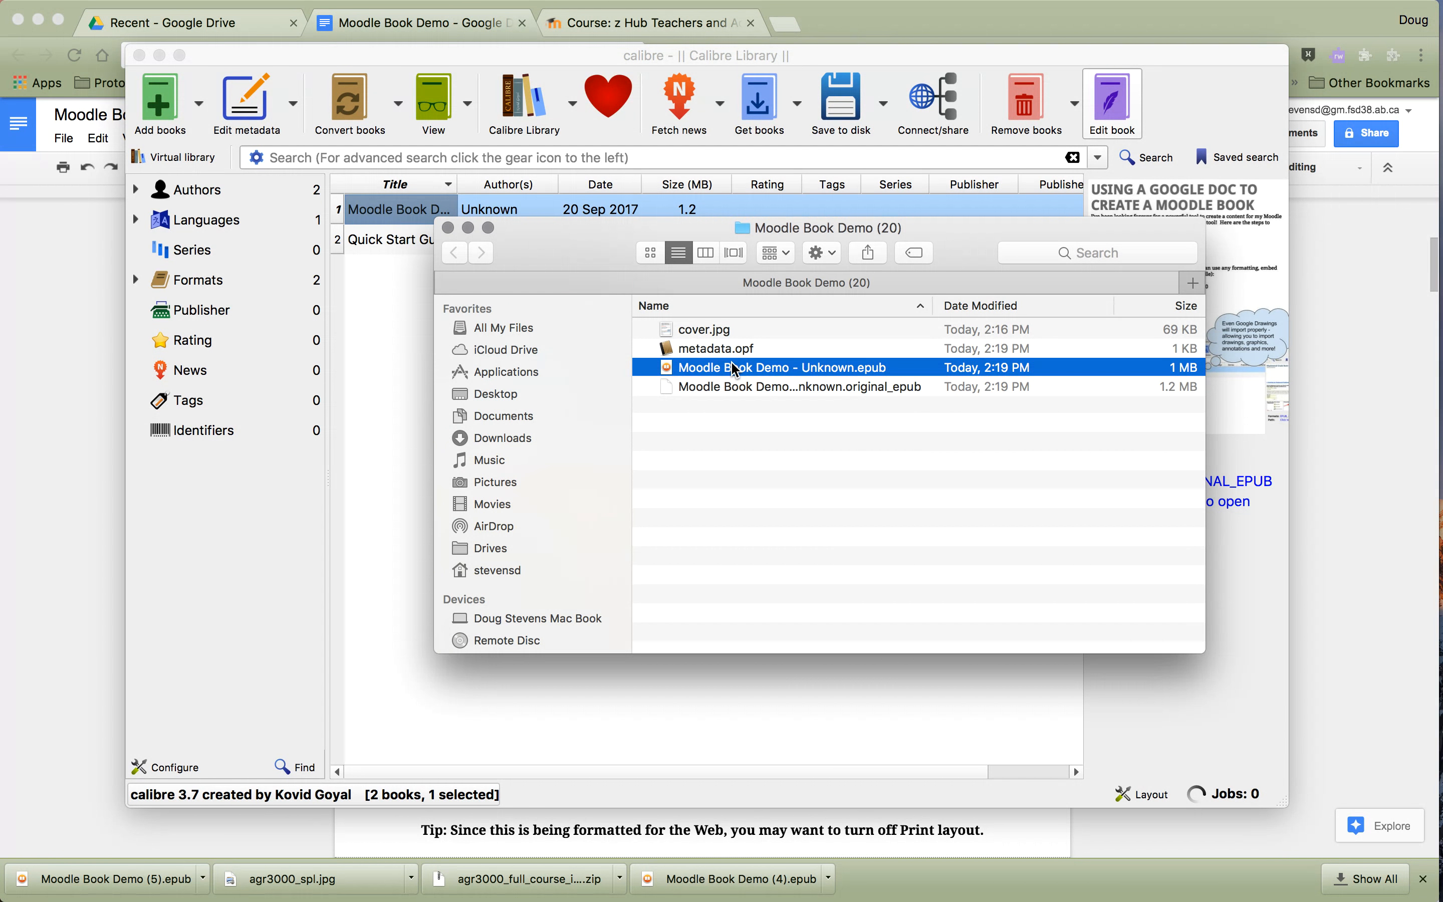
click(883, 370)
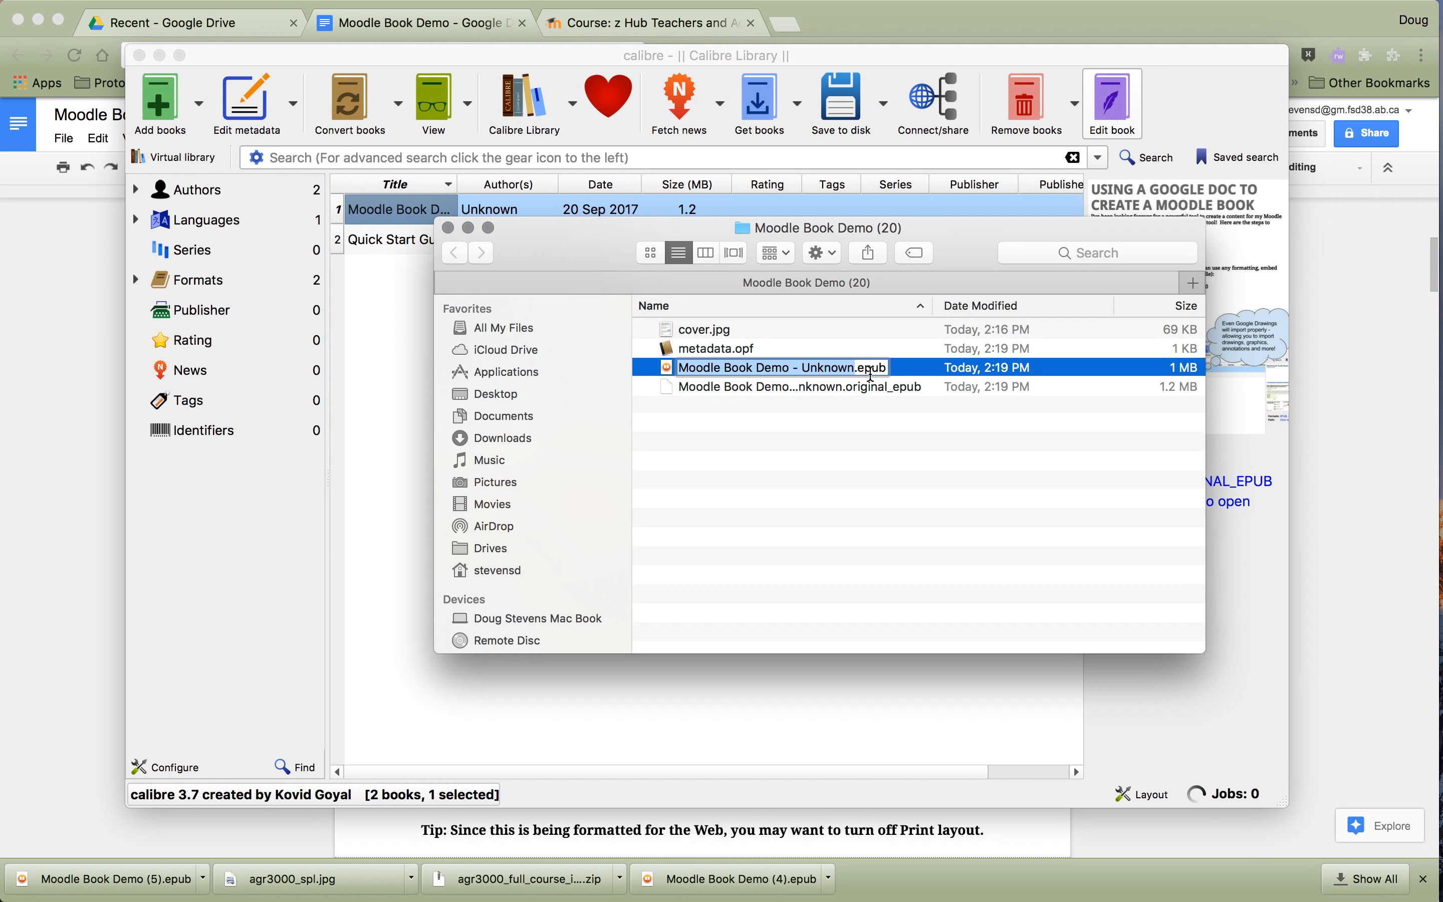
click(871, 369)
drag(872, 368, 890, 367)
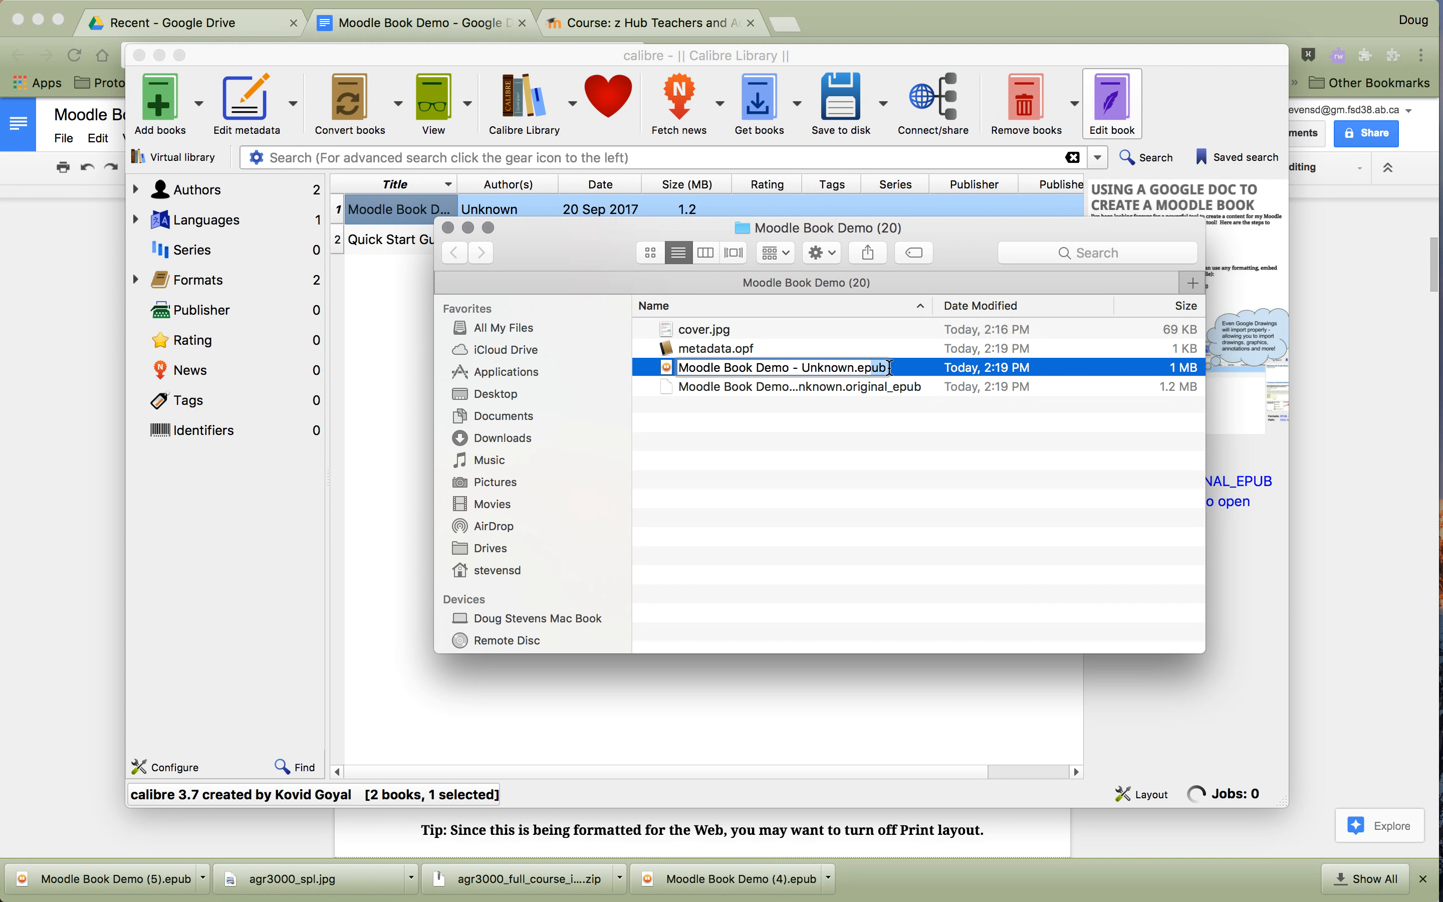
click(889, 367)
text(.zip)
key(Return)
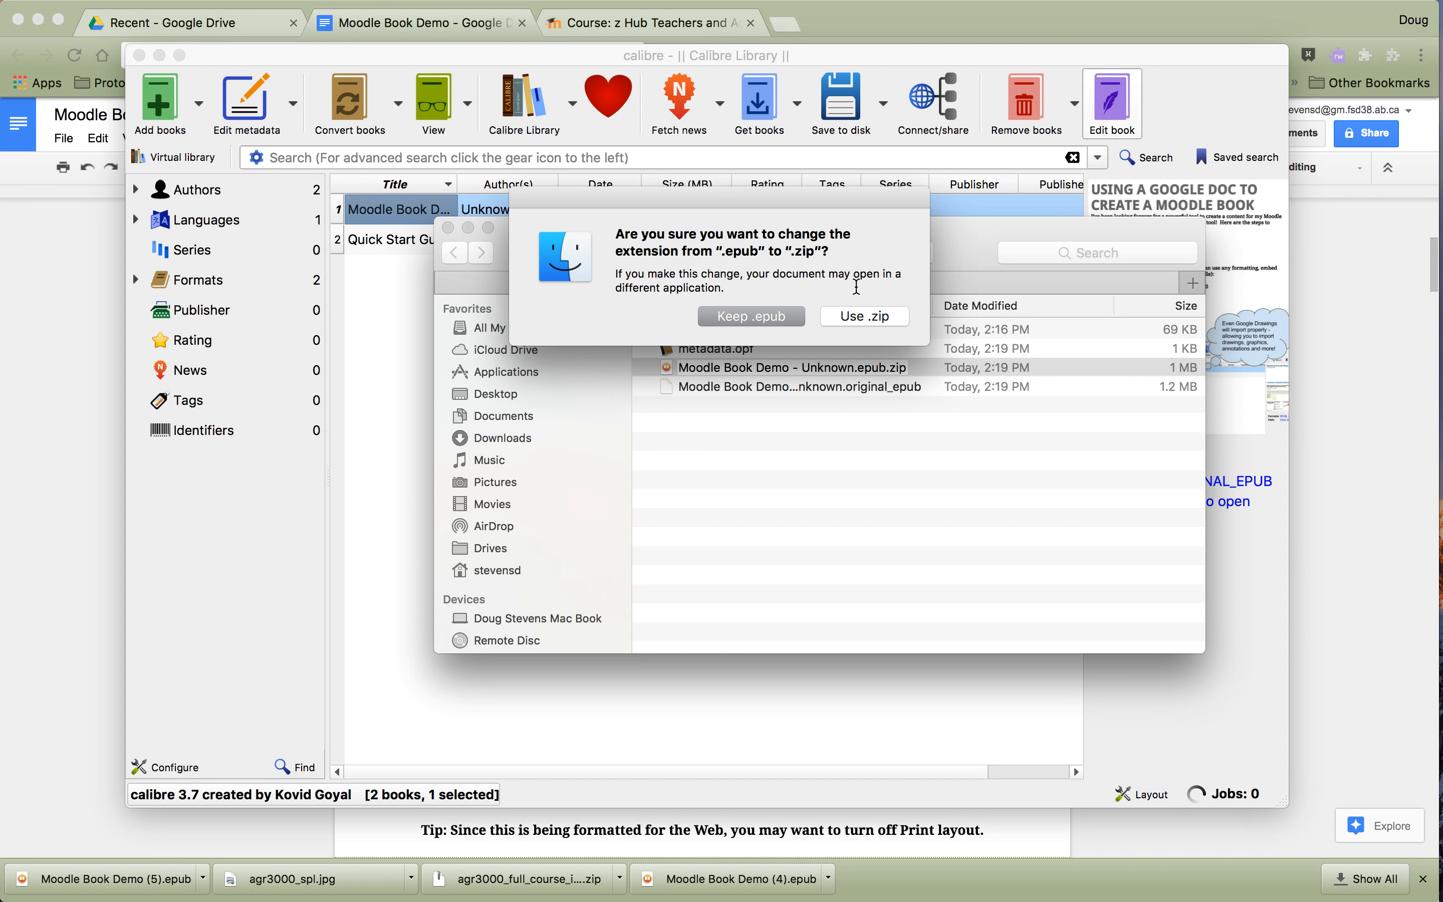
click(844, 314)
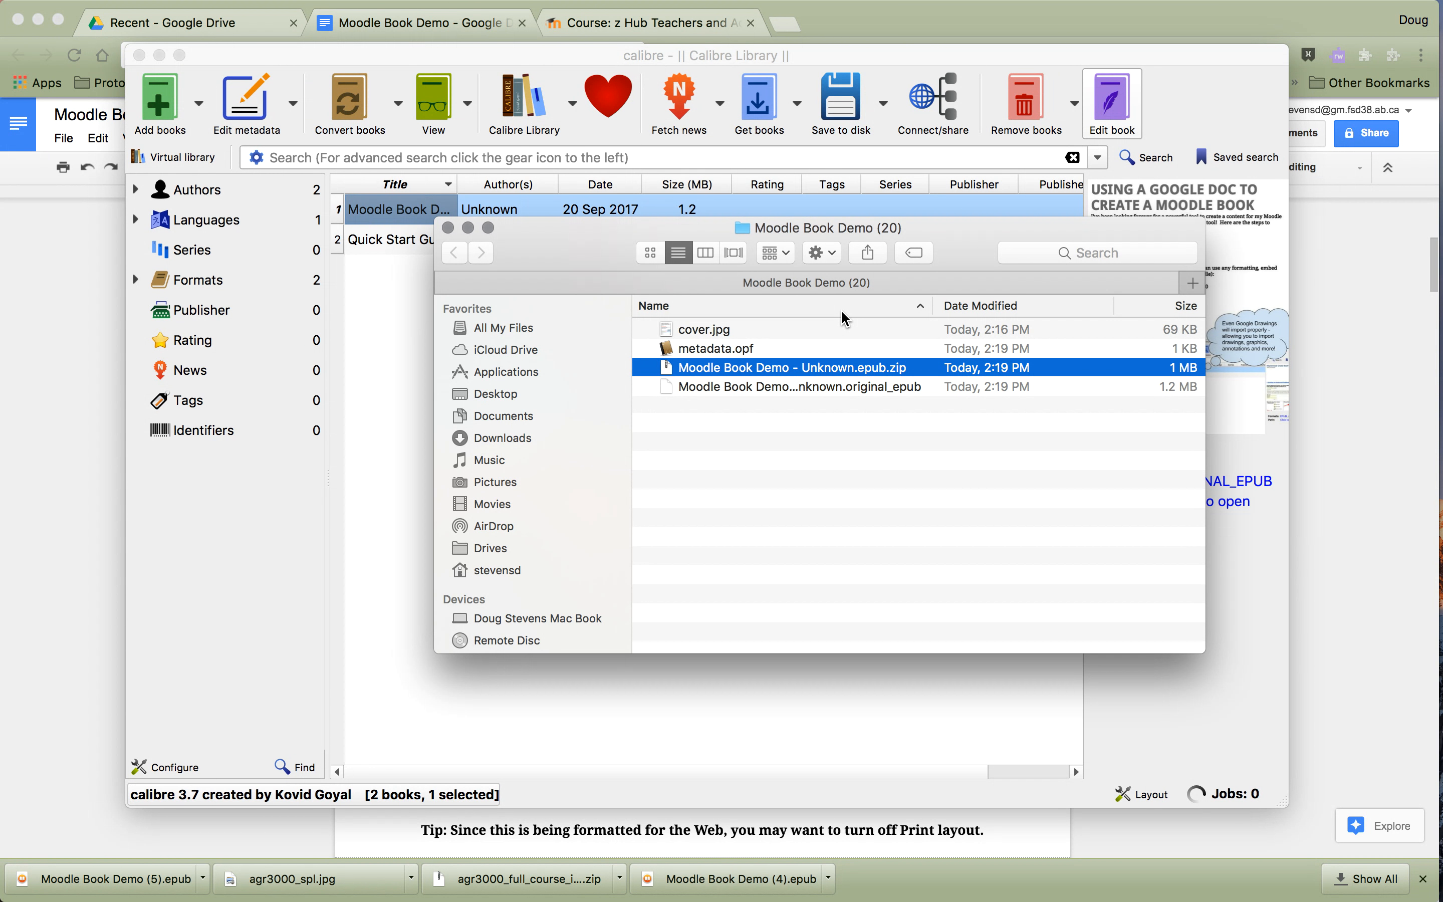
- Switch to the Moodle course in Google Chrome and open the book "Converting Google Docs to Moodle Book" in Unit 1
key(super+Tab)
key(super+Tab)
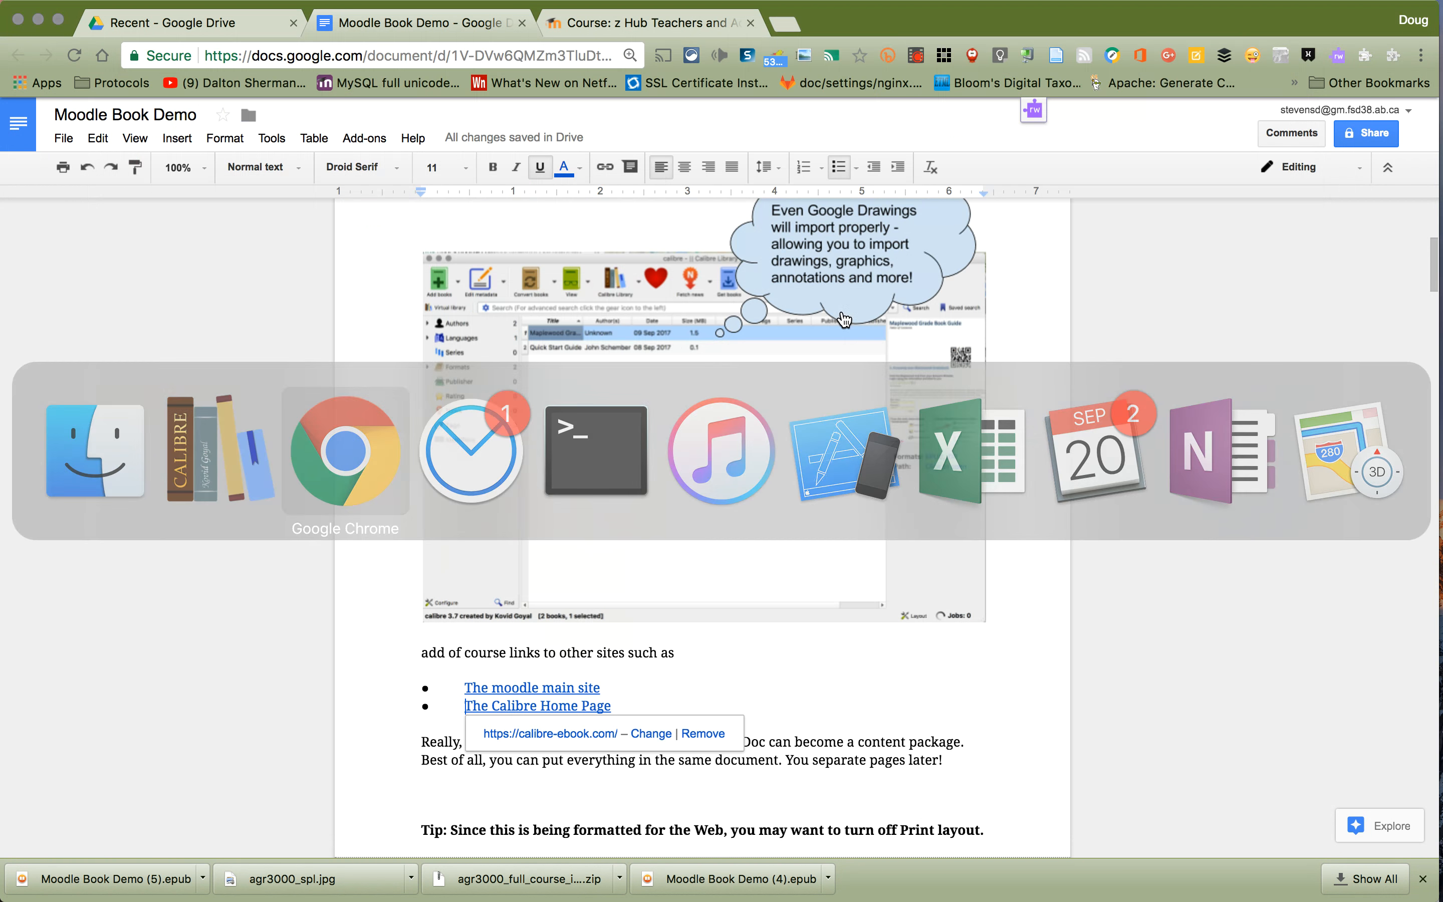
click(603, 27)
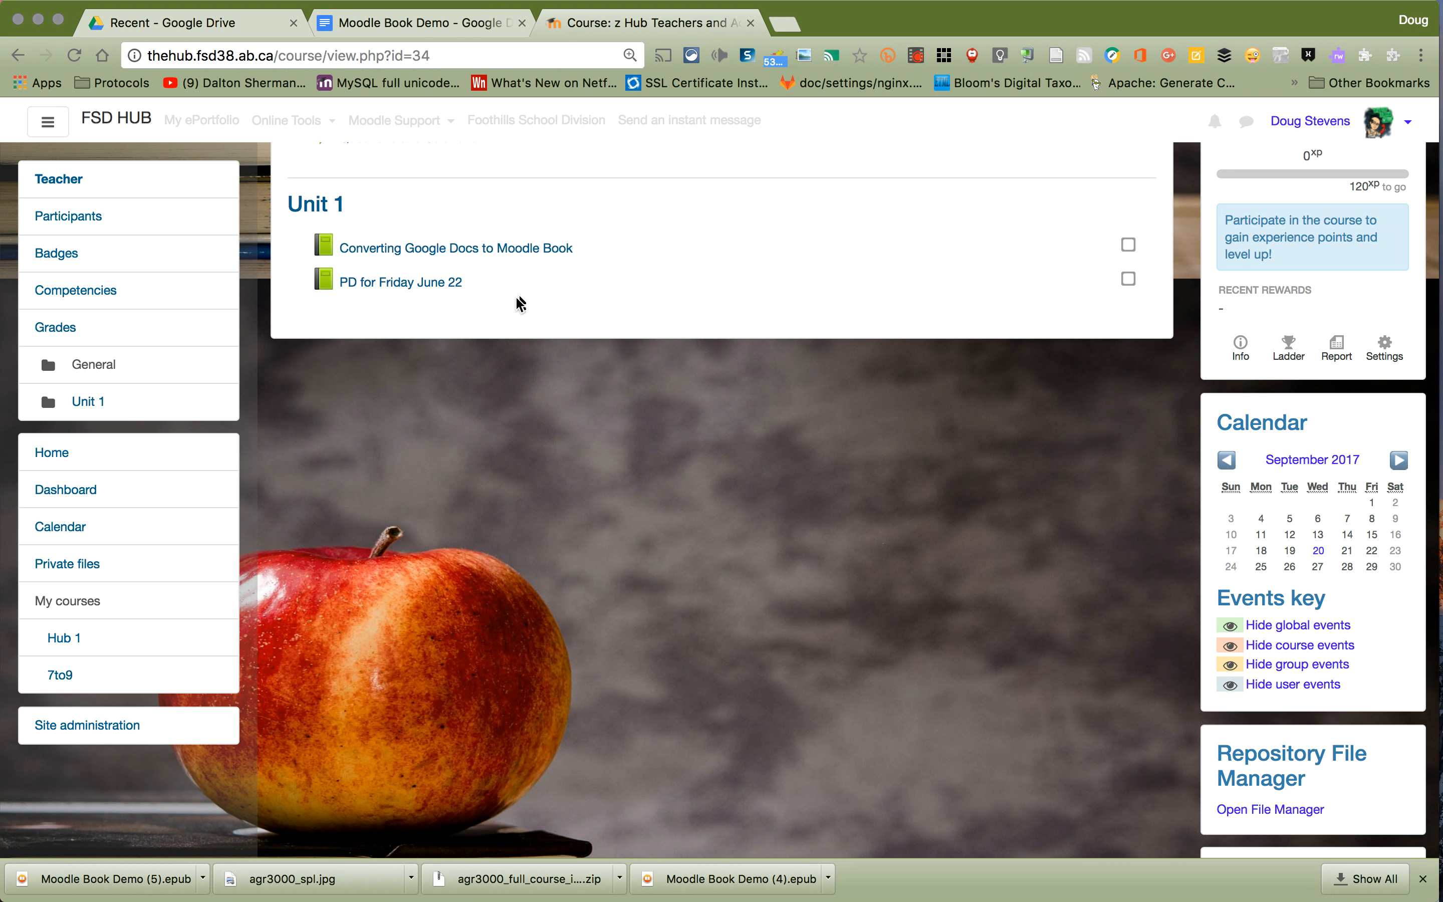
click(456, 257)
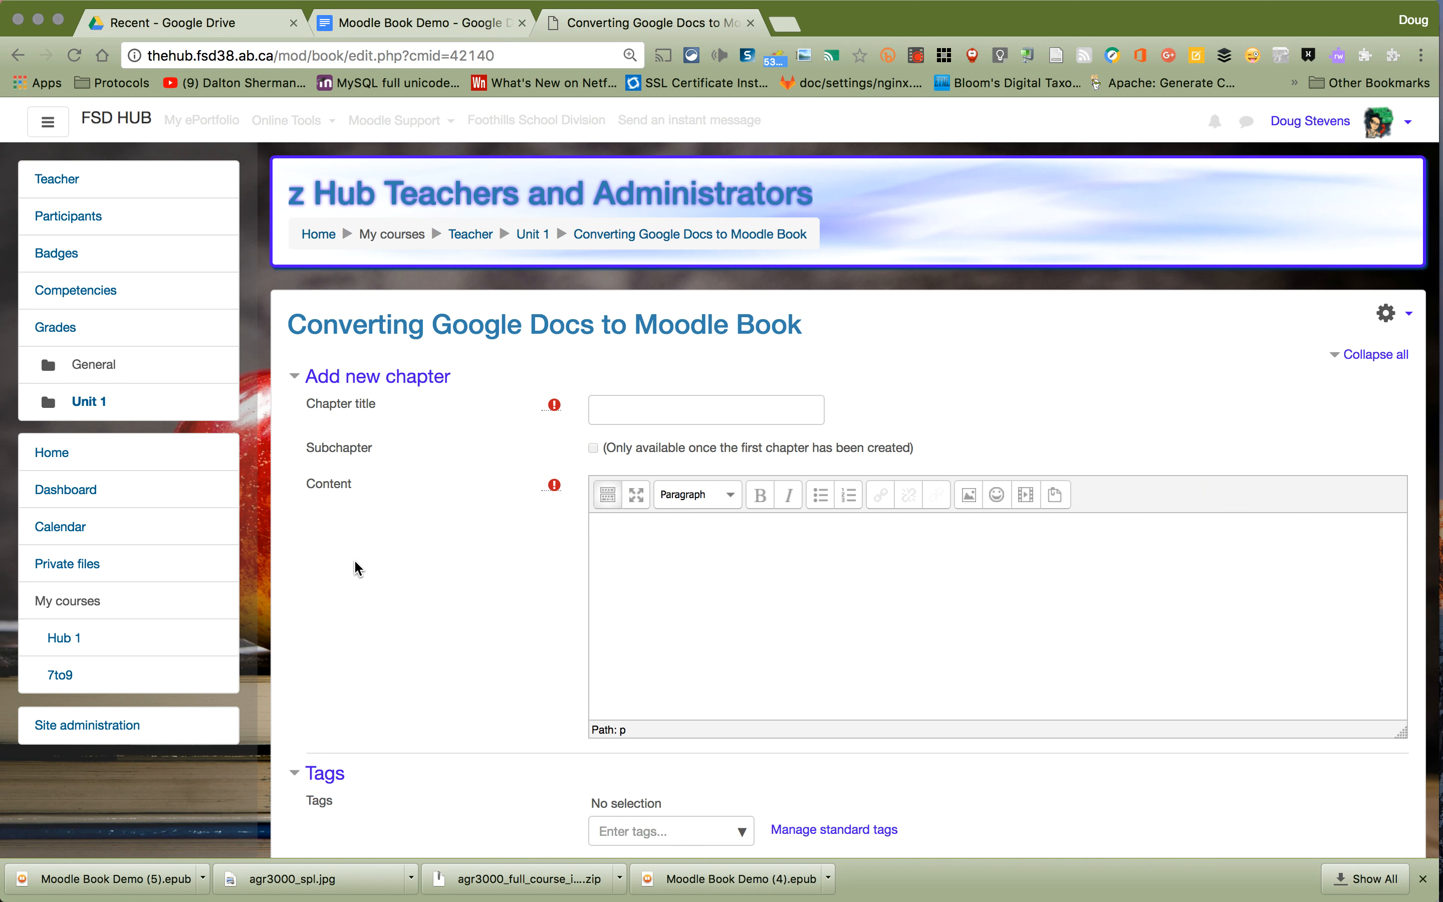
scroll(354, 559, down, 4)
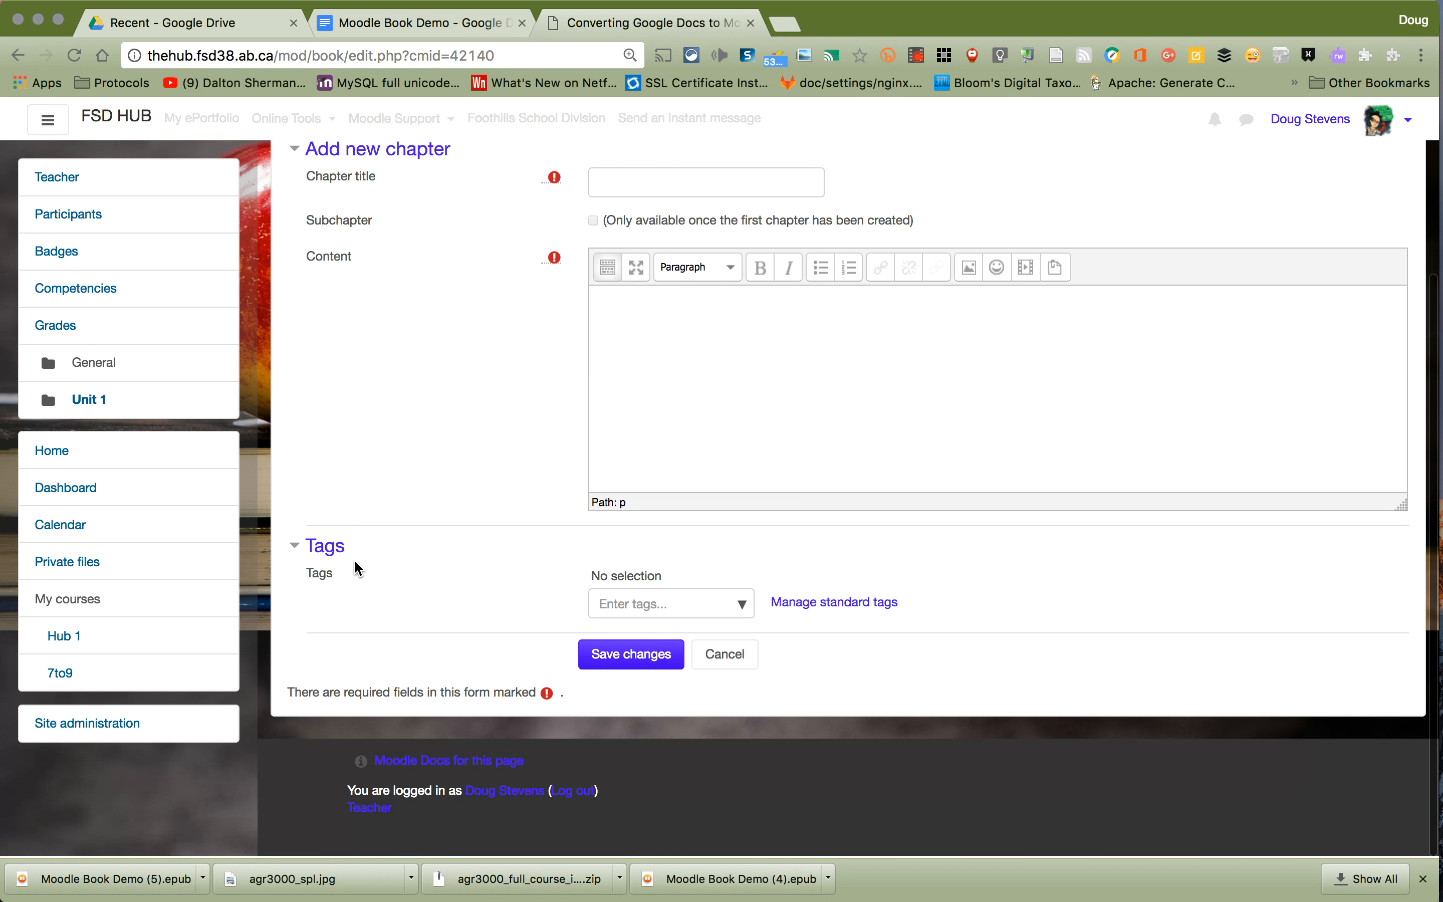
- Import "Moodle Book Demo - Unknown.epub.zip" from Finder into the book, with each HTML file representing one chapter, and continue to the book
scroll(355, 559, up, 4)
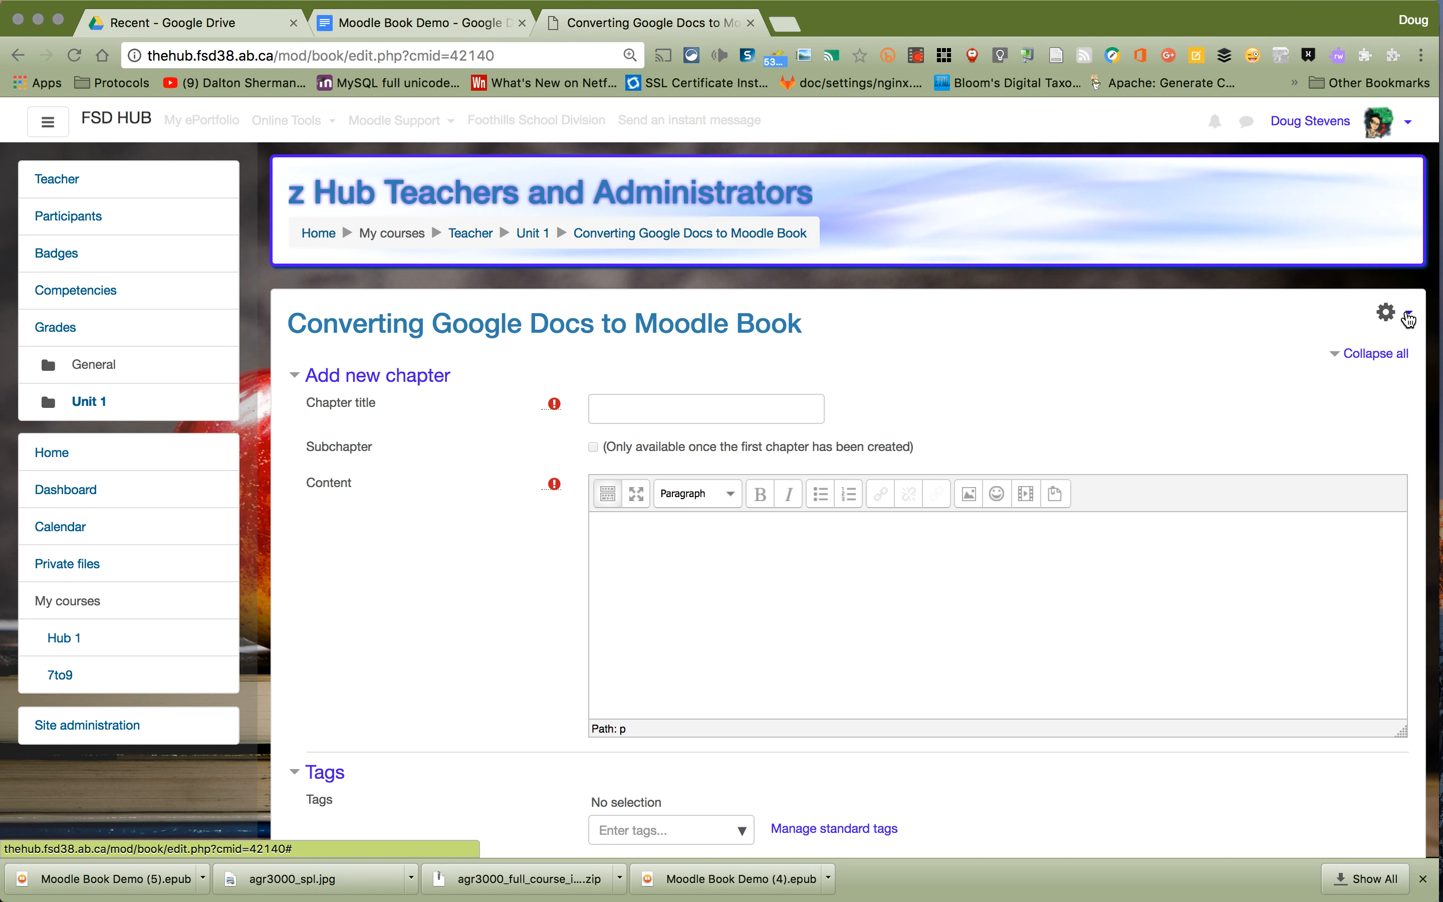
click(1407, 316)
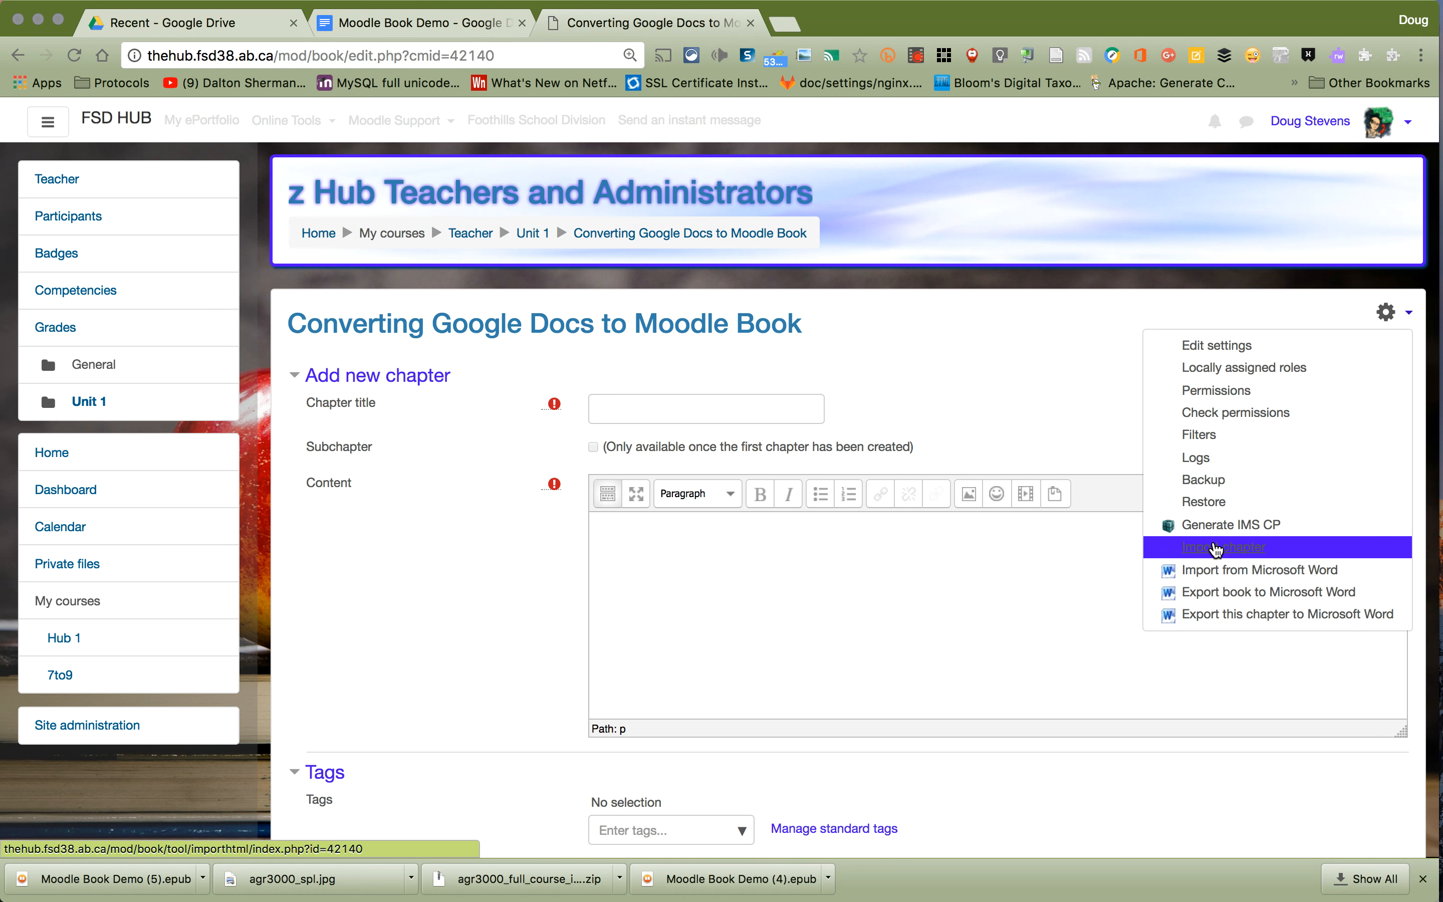
click(1217, 549)
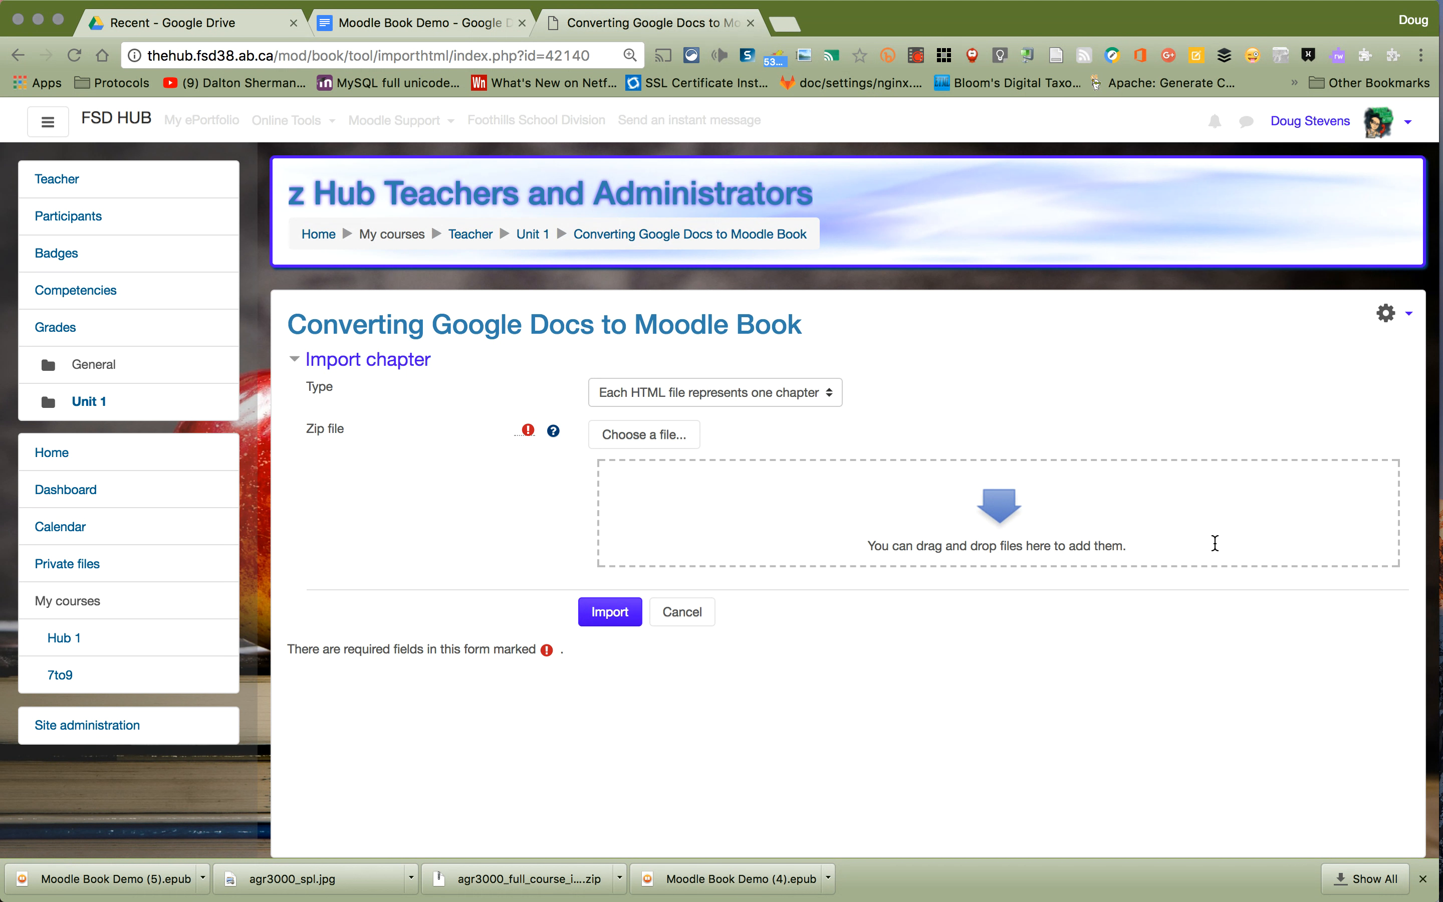
key(super+Tab)
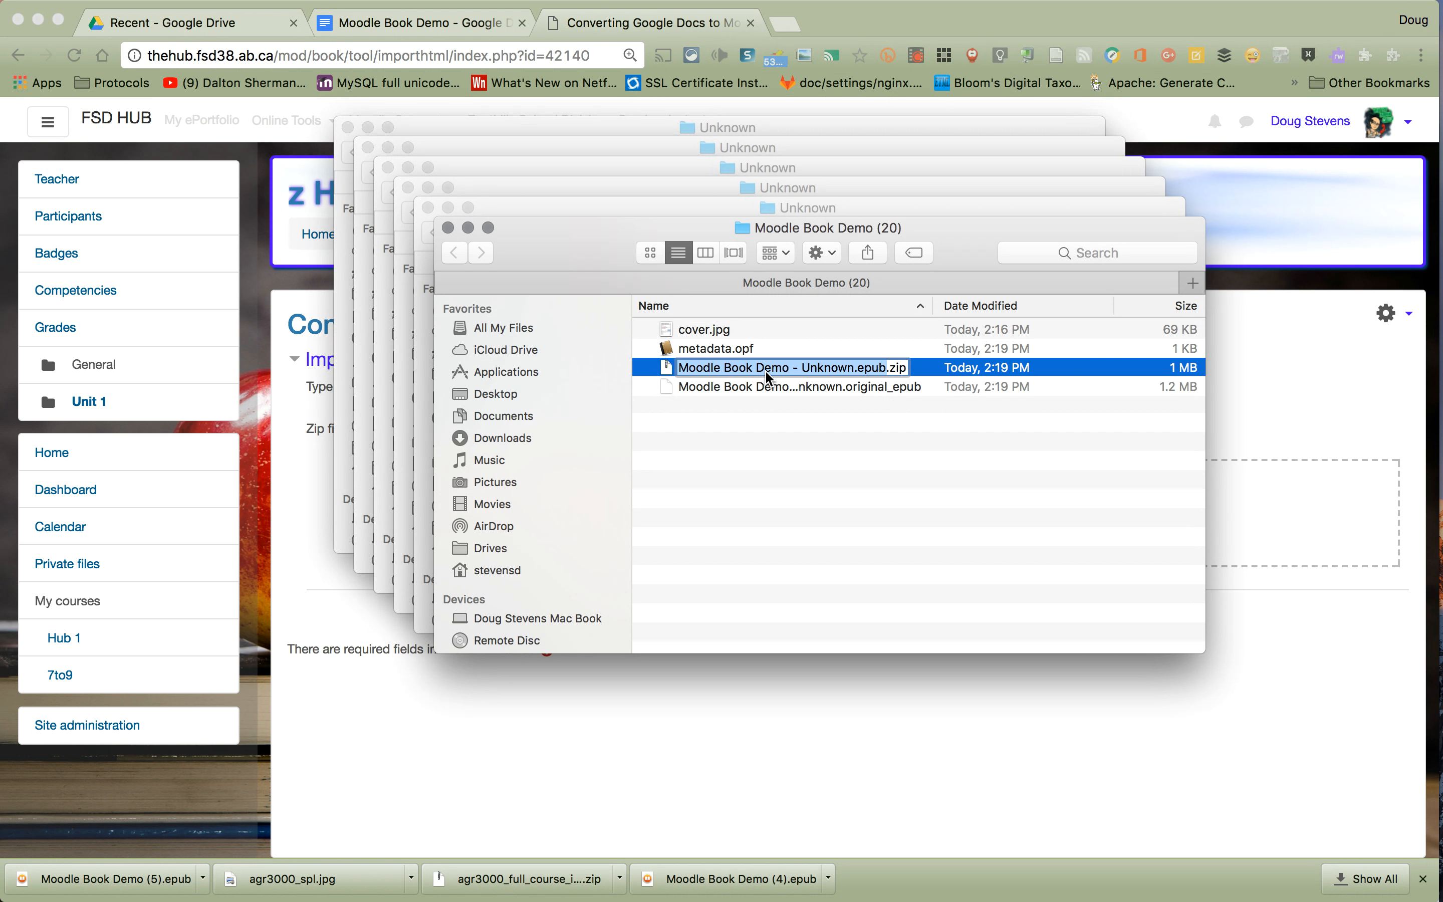
drag(781, 367, 1259, 506)
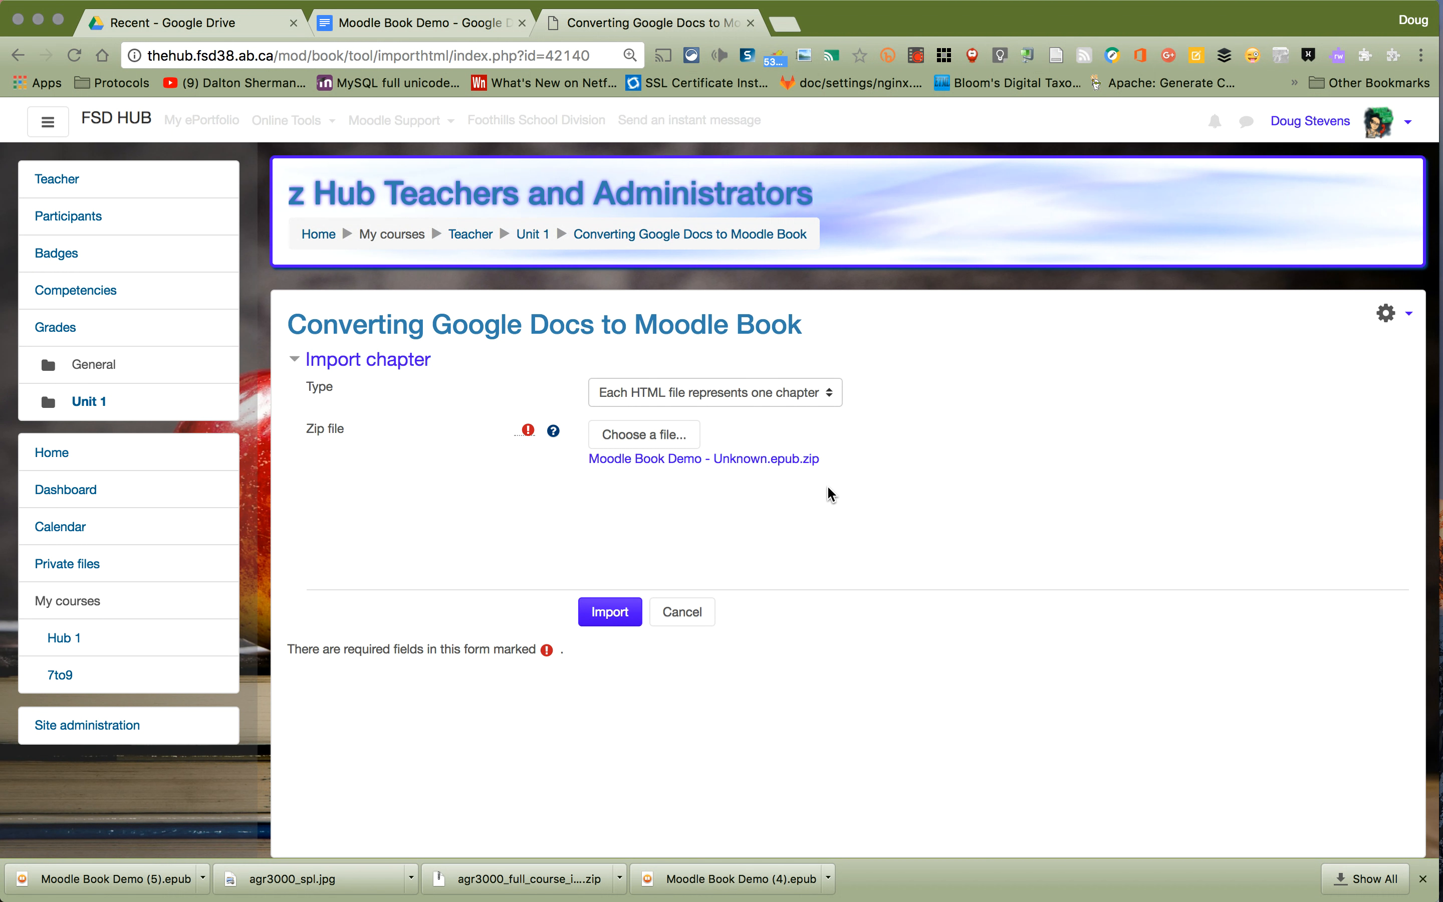
click(604, 616)
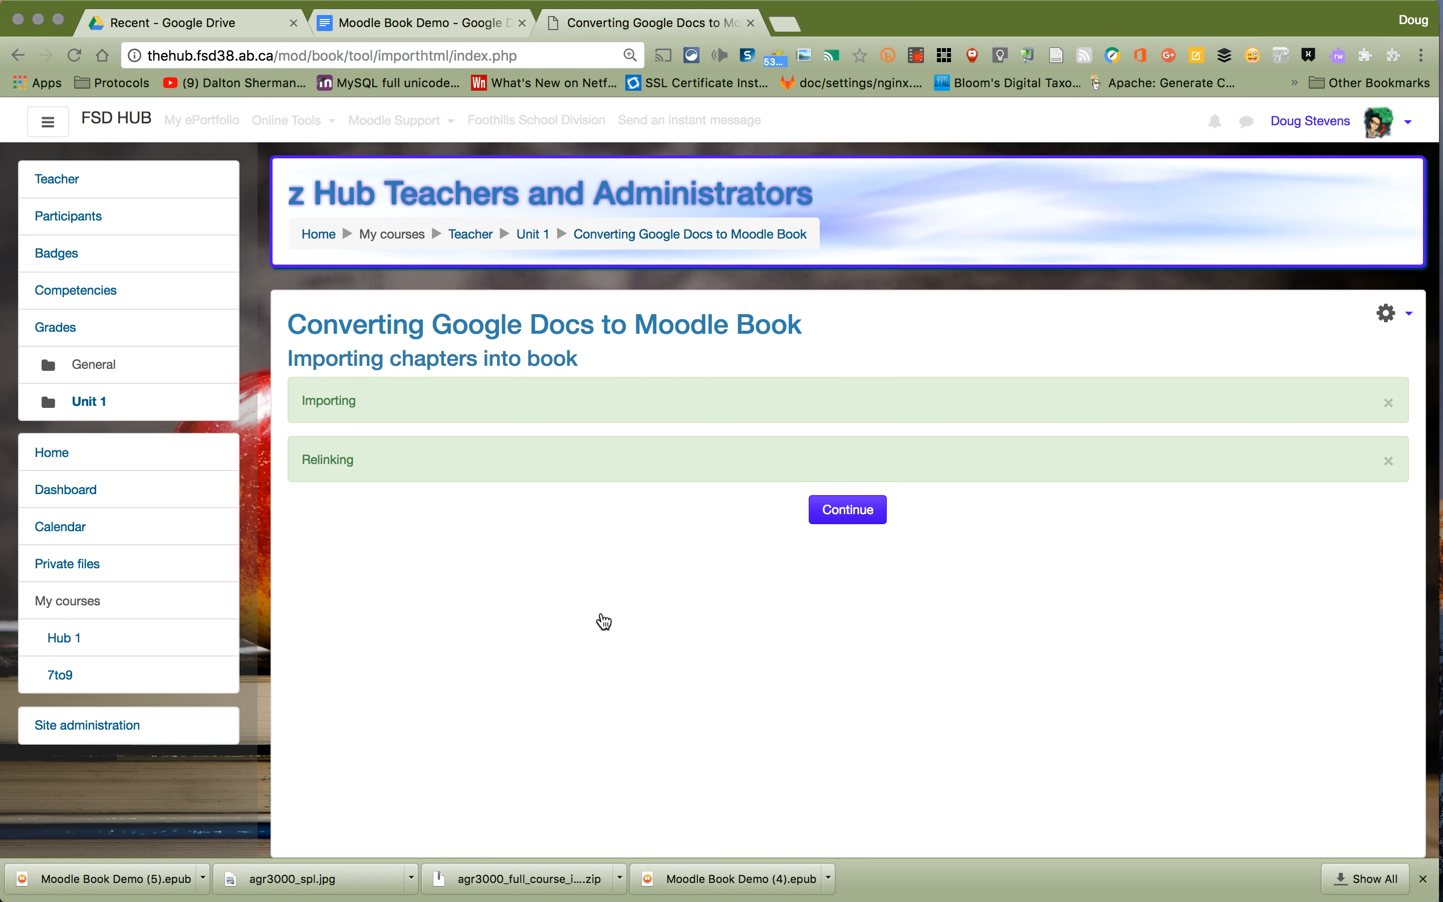
click(839, 516)
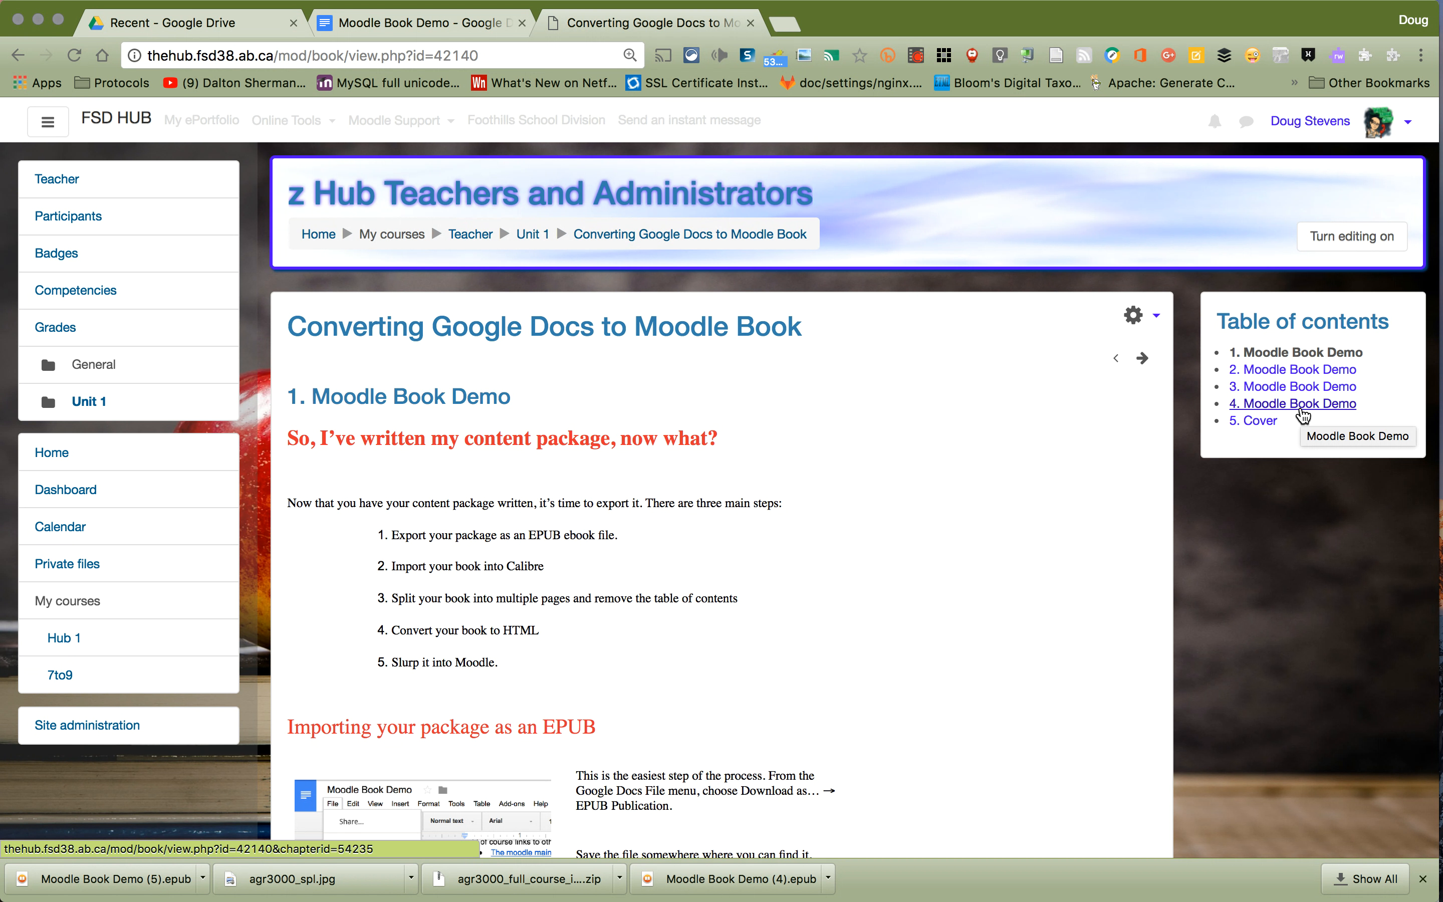
- Review the first imported chapter, turn editing on, and open chapter 4, "Moodle Book Demo", to check its content
scroll(775, 544, down, 5)
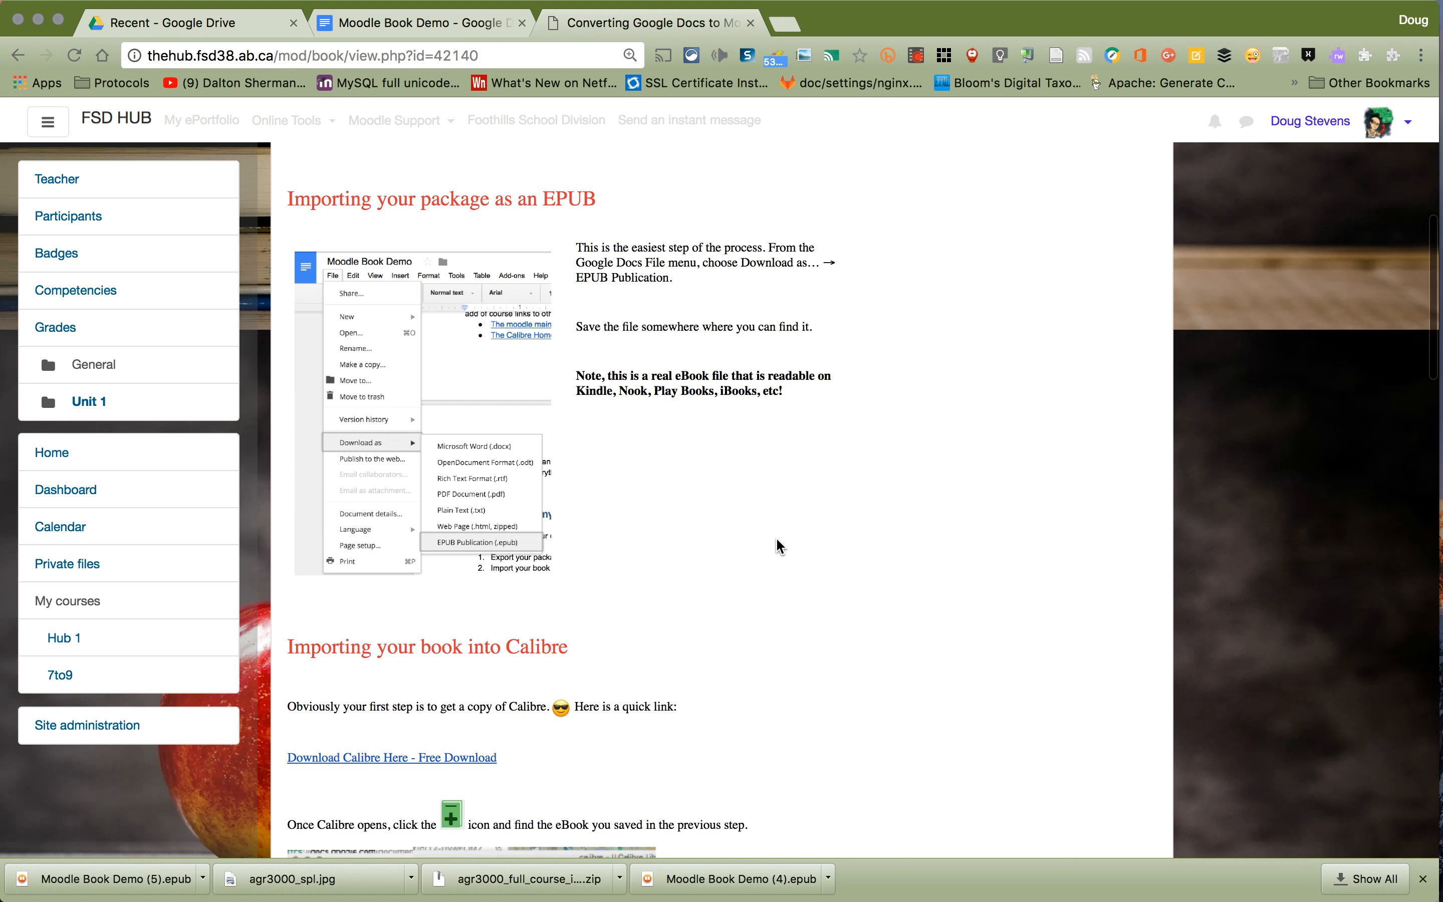
scroll(776, 545, down, 8)
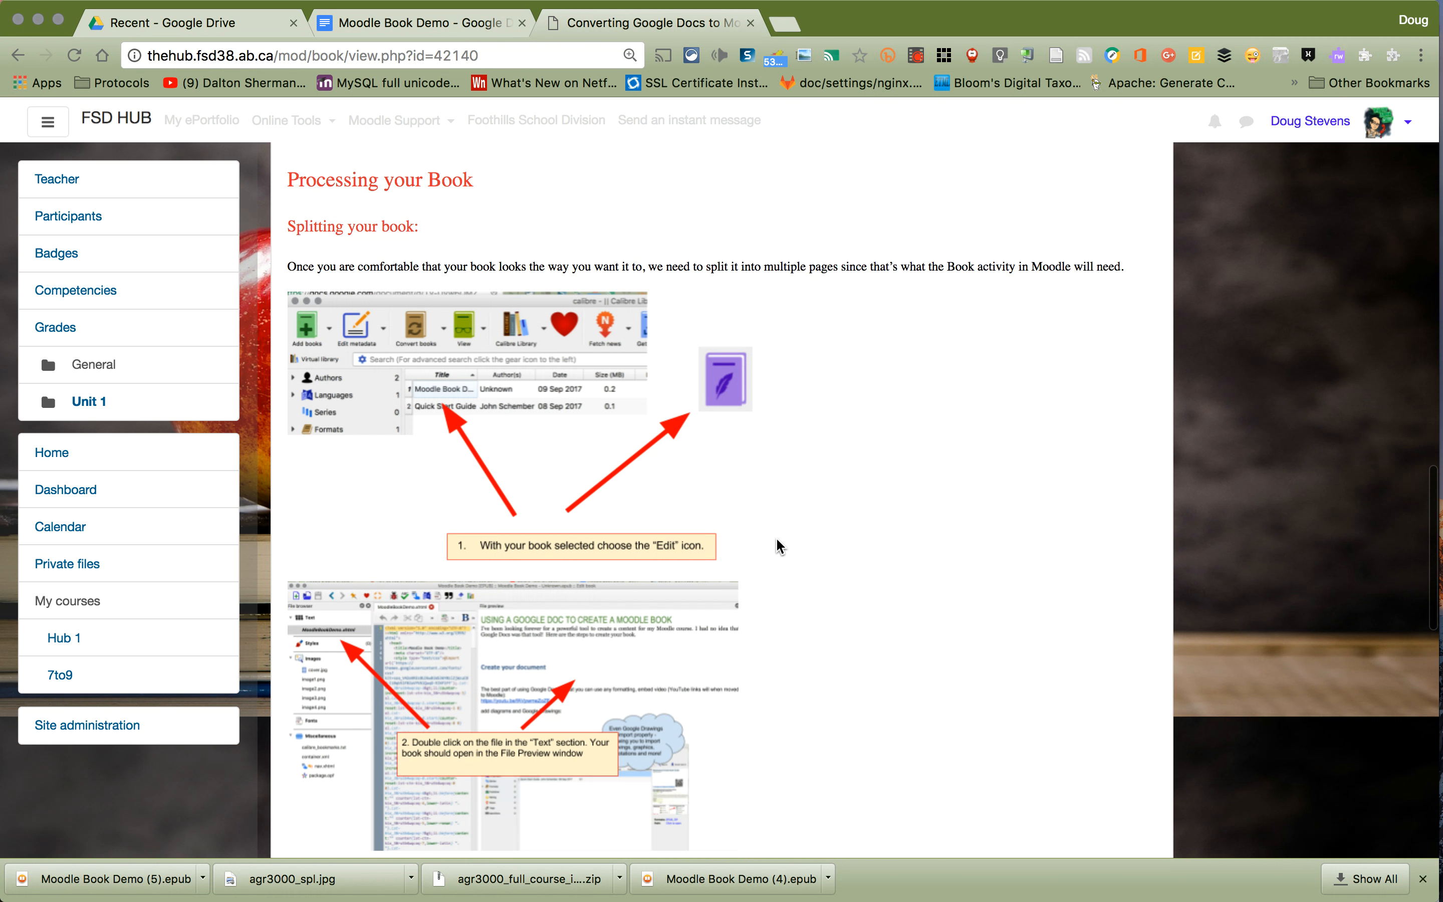
scroll(776, 544, down, 5)
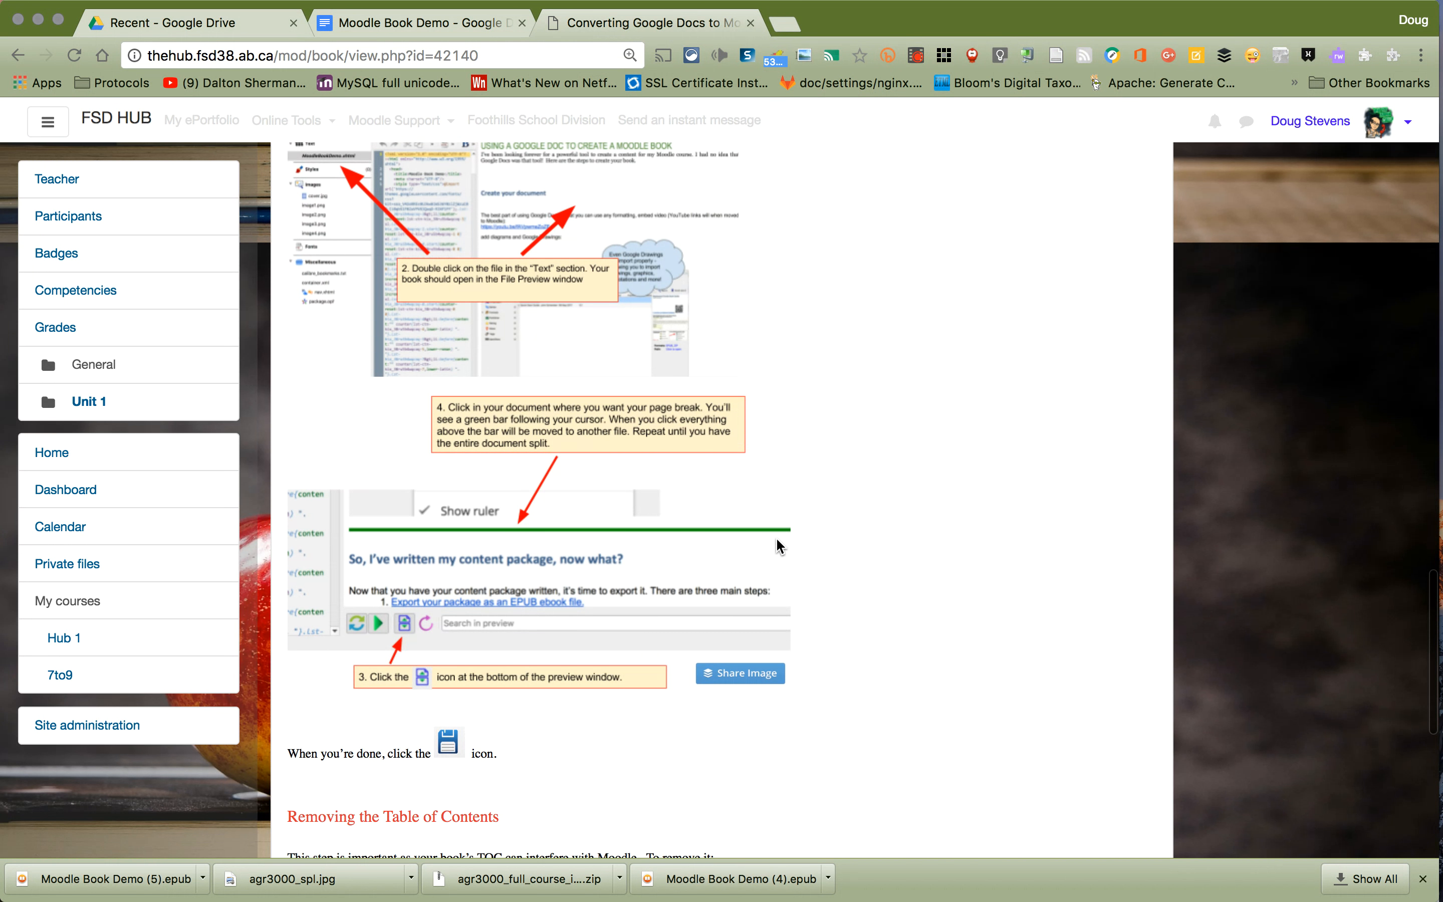
scroll(775, 545, up, 10)
scroll(775, 537, up, 10)
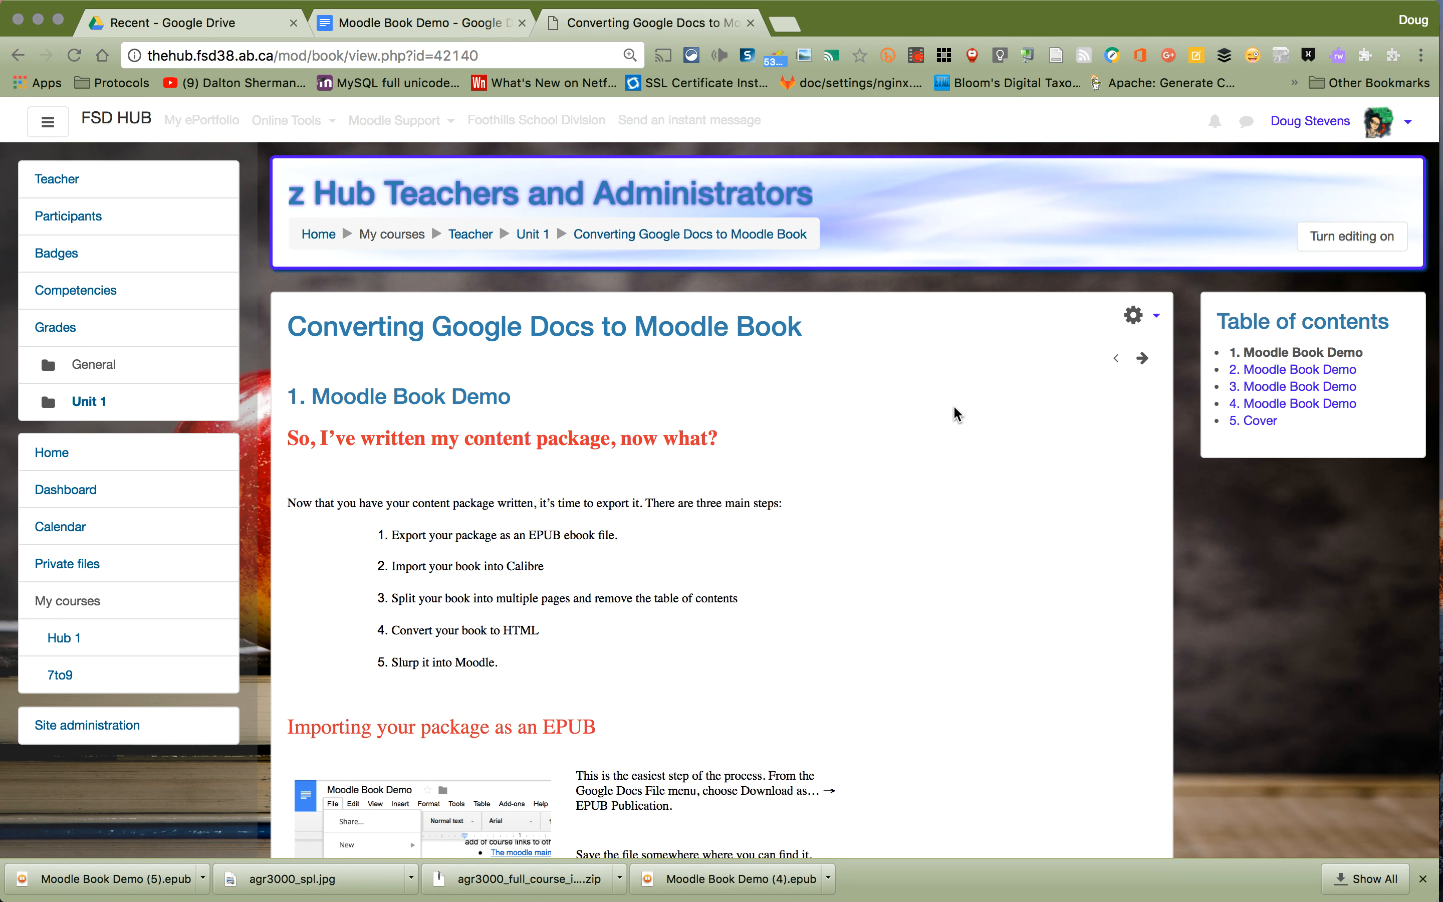
click(1361, 235)
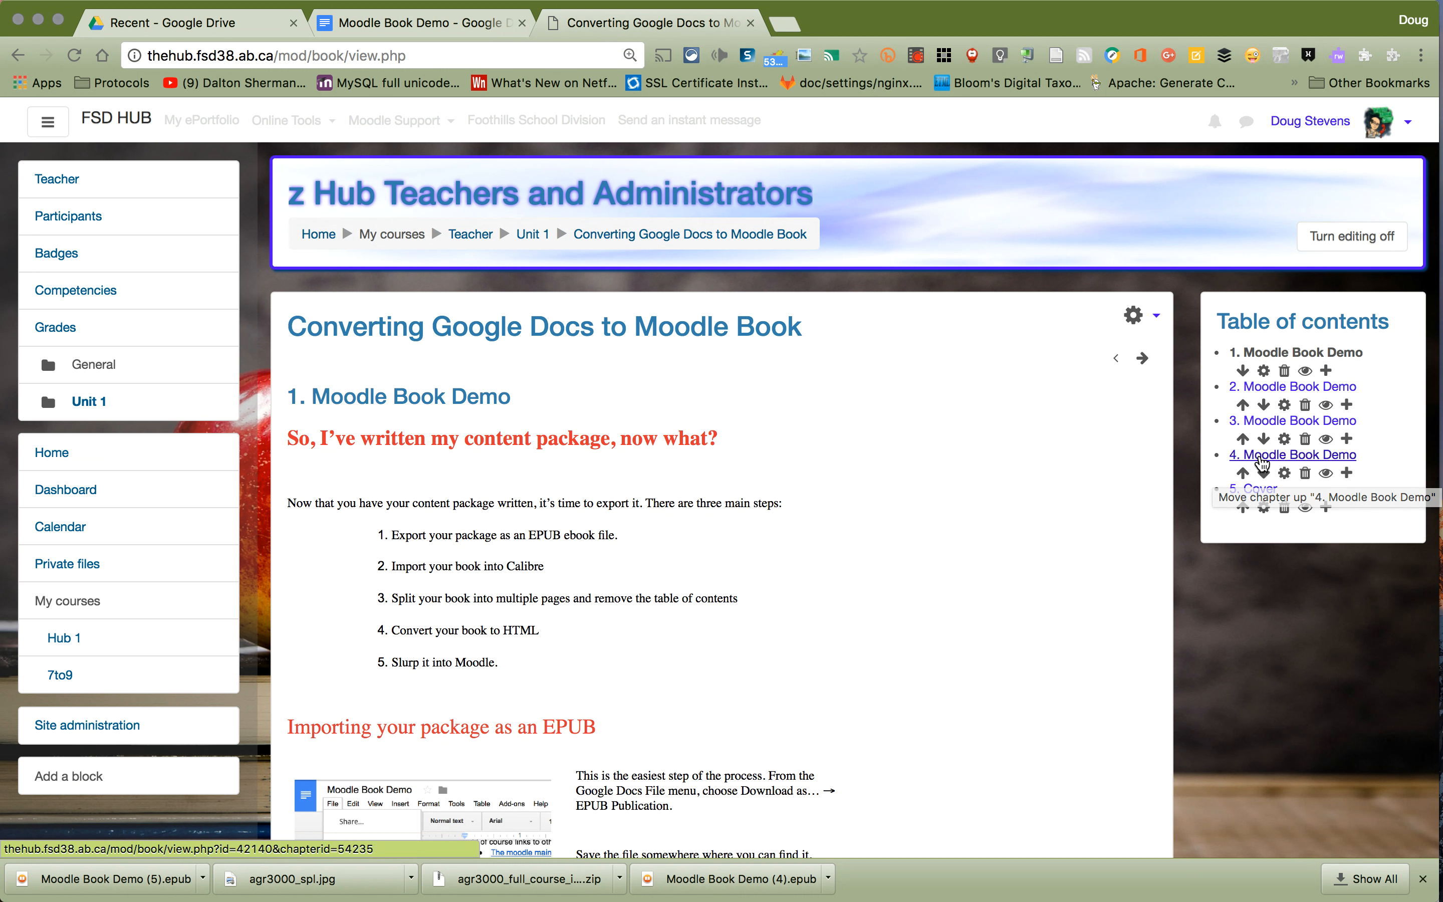
click(1261, 458)
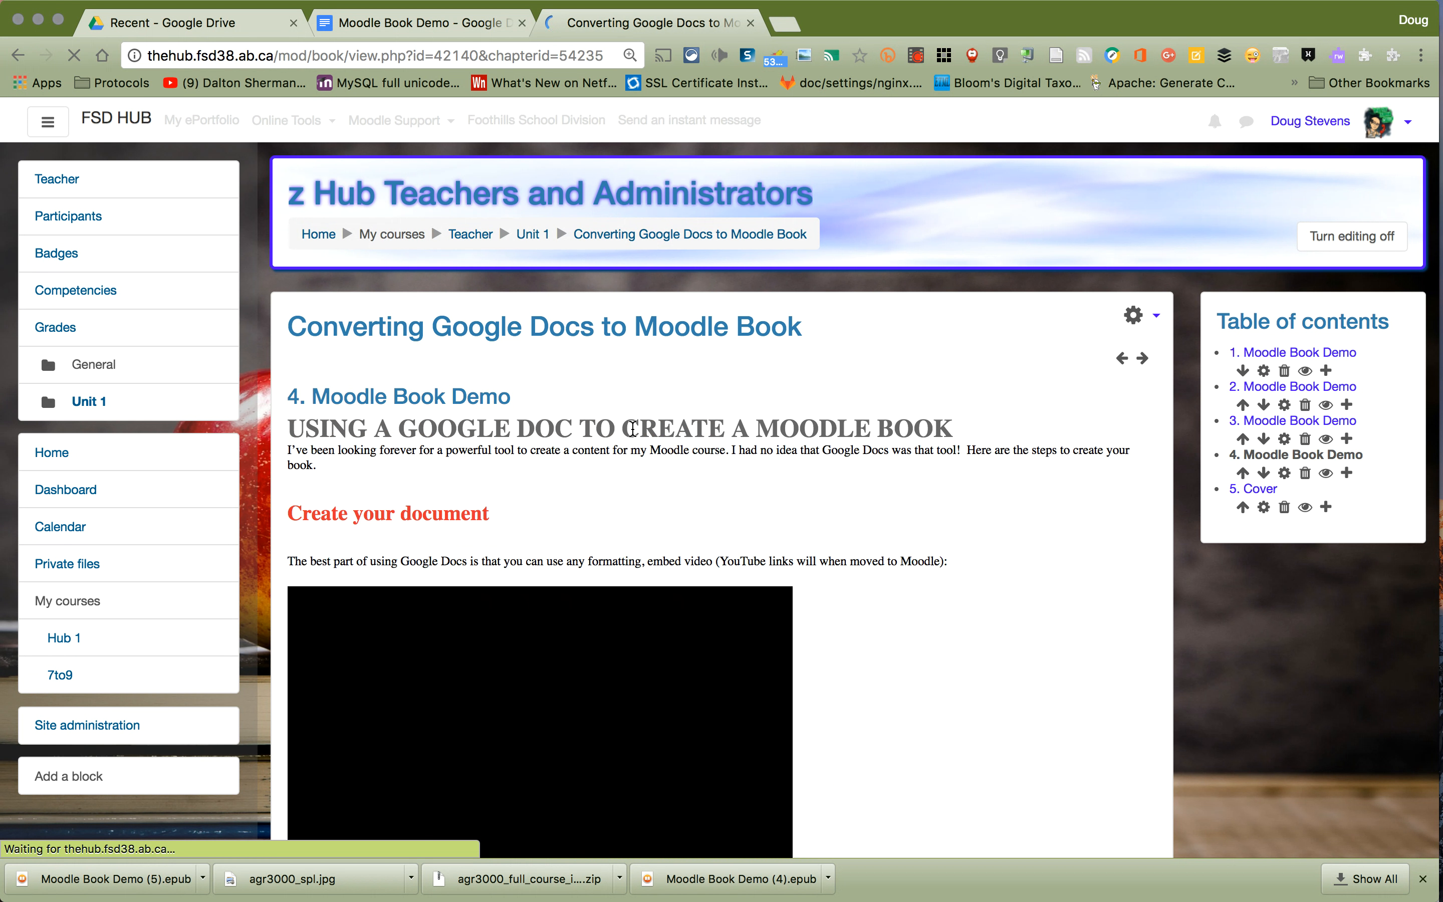
scroll(987, 687, down, 5)
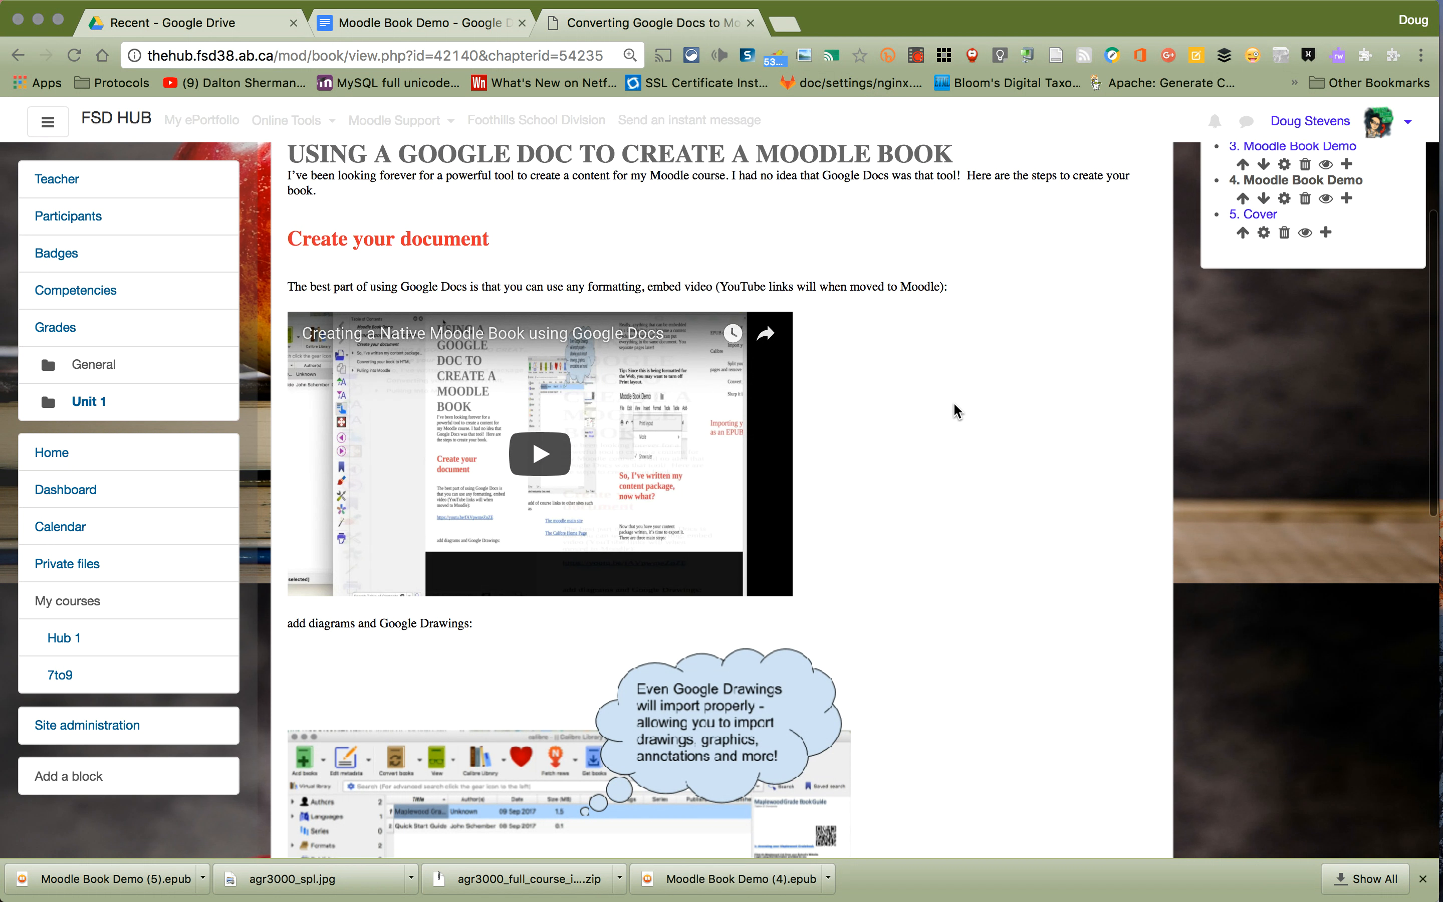
scroll(1073, 399, up, 5)
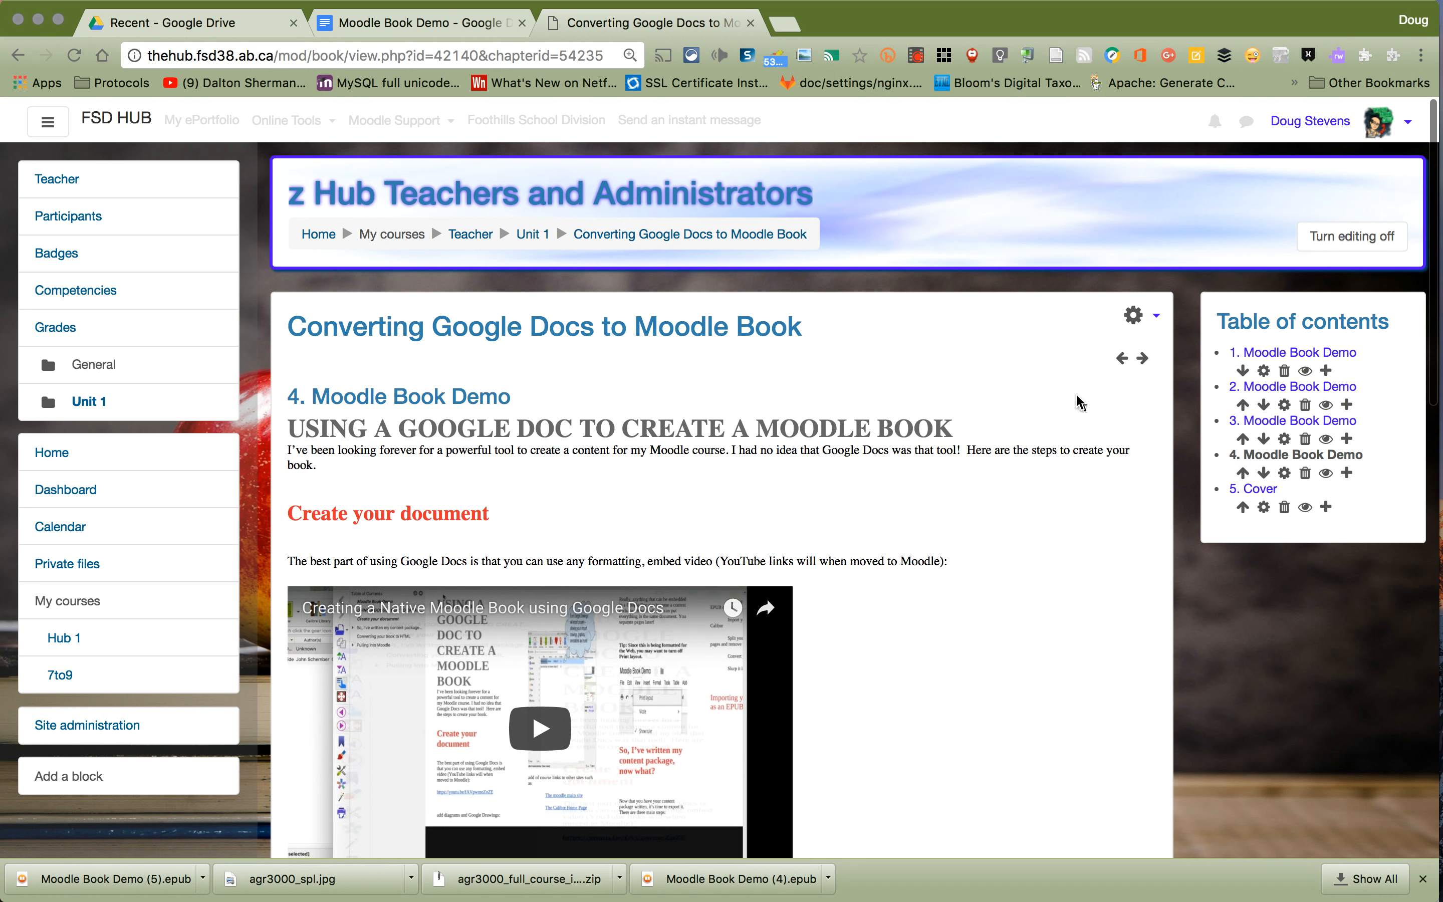
- Move the "USING A GOOGLE DOC TO CREATE A MOODLE BOOK" chapter to first place and delete the "Cover" chapter
click(1243, 474)
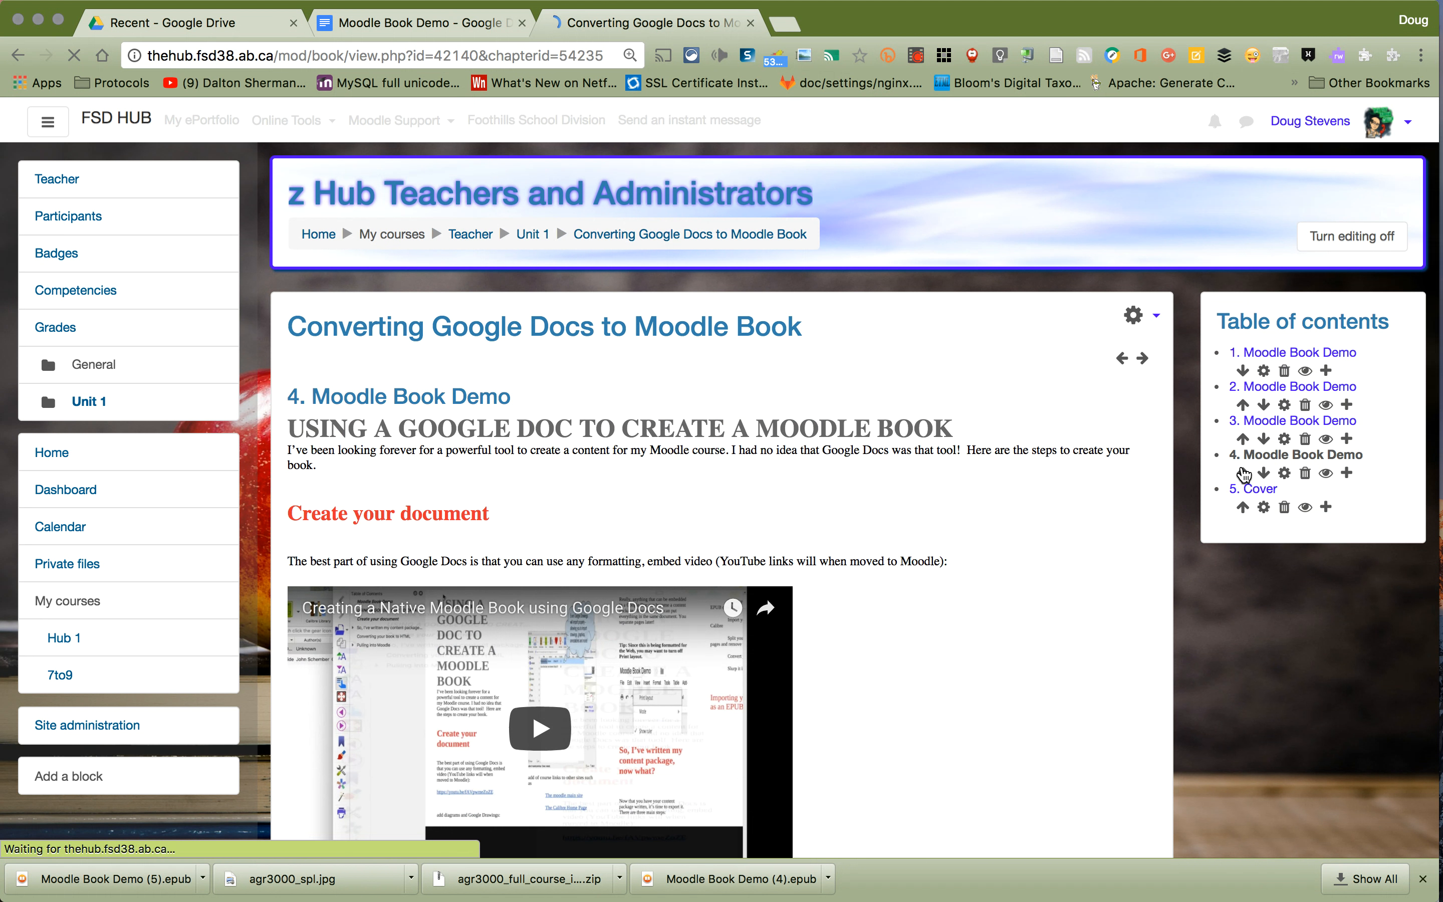
click(1242, 438)
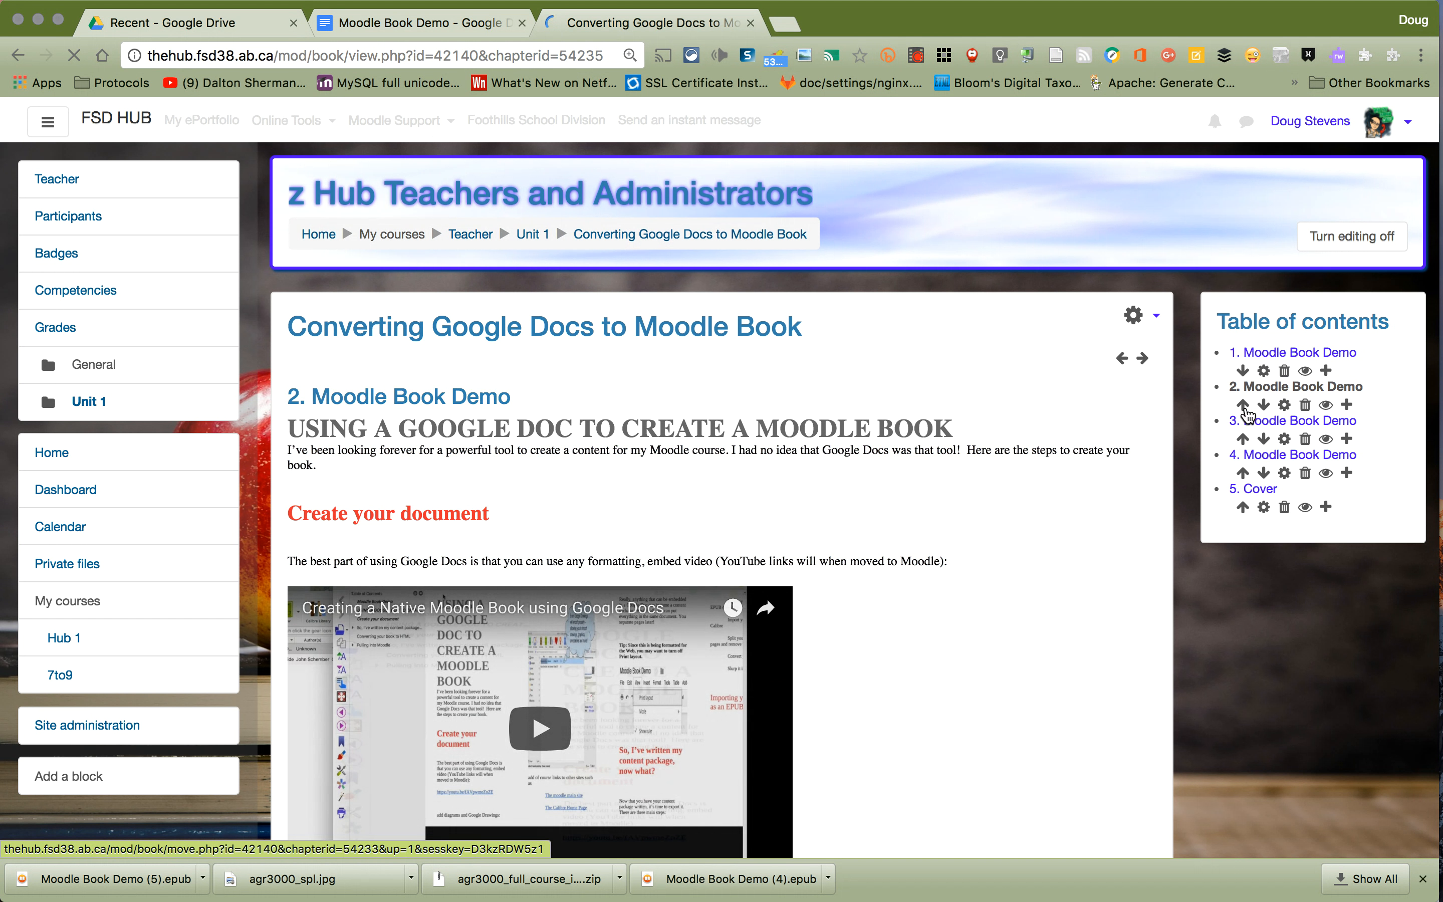
click(1242, 404)
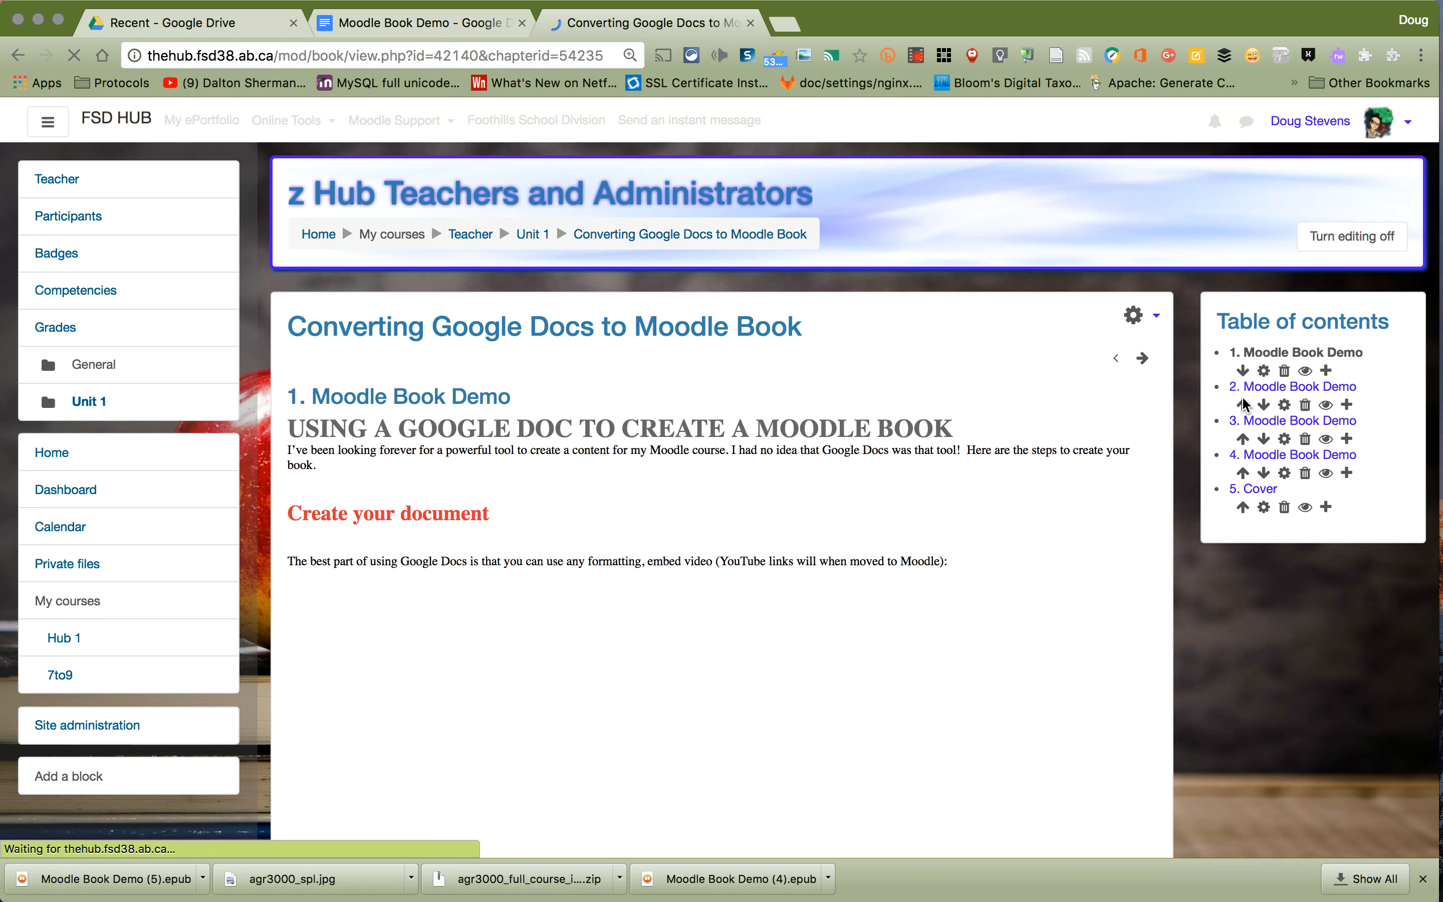
click(1283, 506)
click(680, 578)
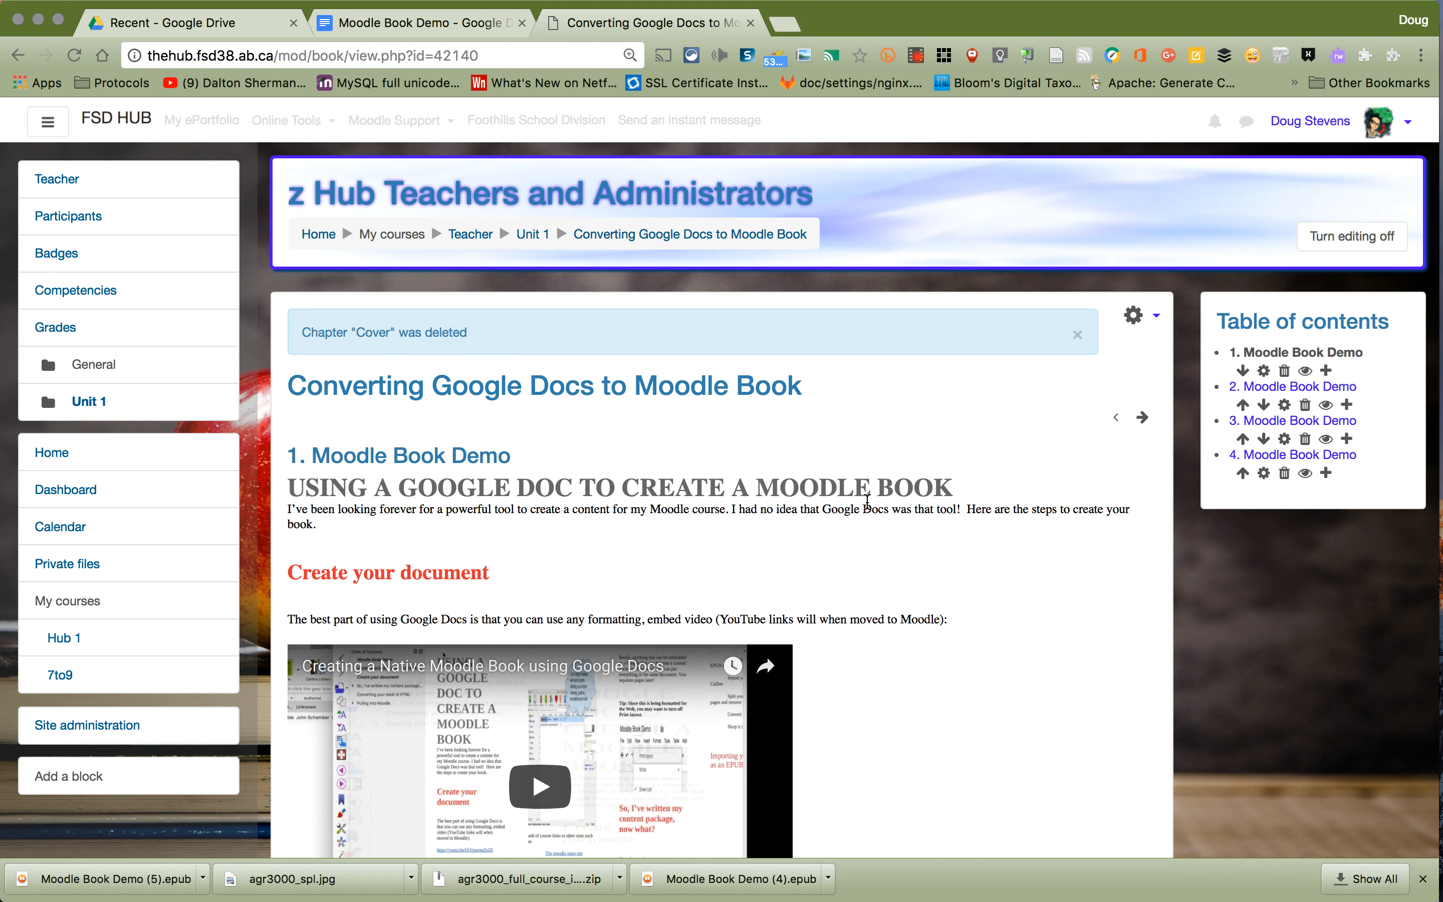
- Change the first chapter's title to "Creating your Document" and save the chapter
click(1263, 370)
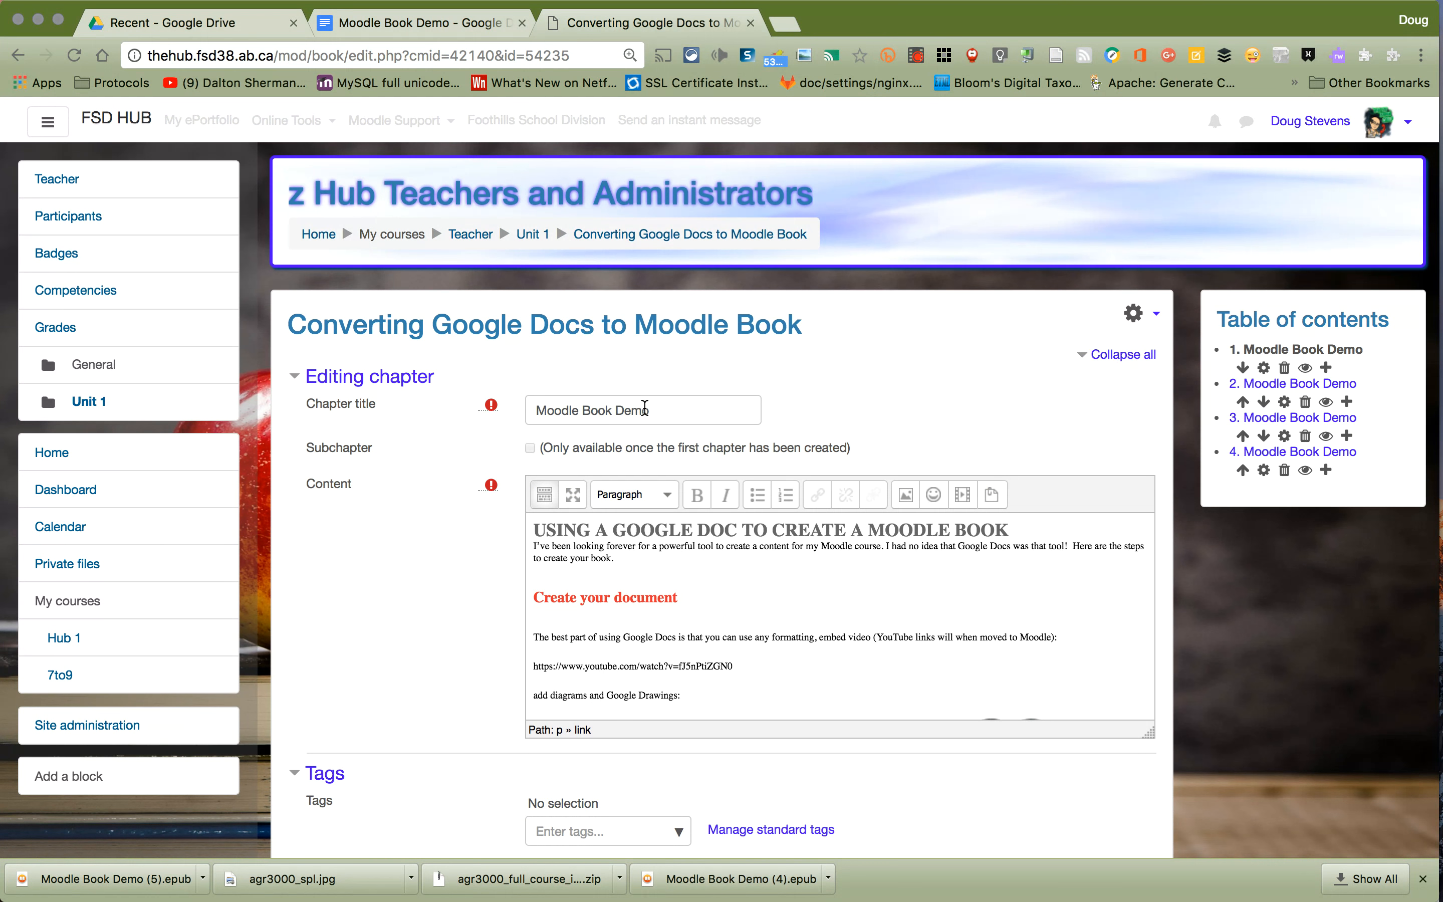
triple_click(664, 410)
text(Crea)
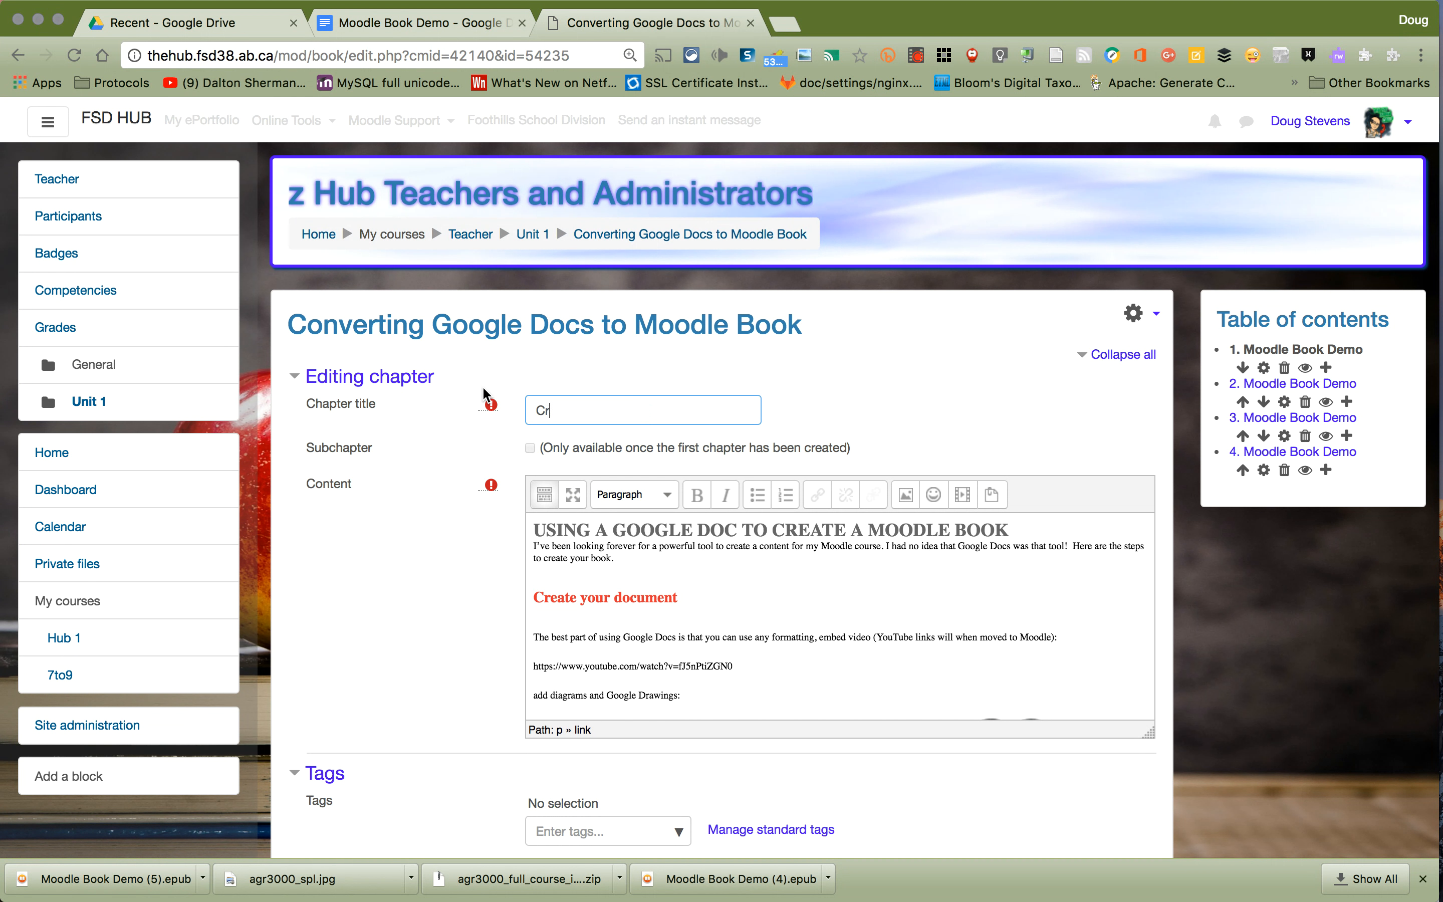
text(ting your Document)
scroll(1047, 645, down, 10)
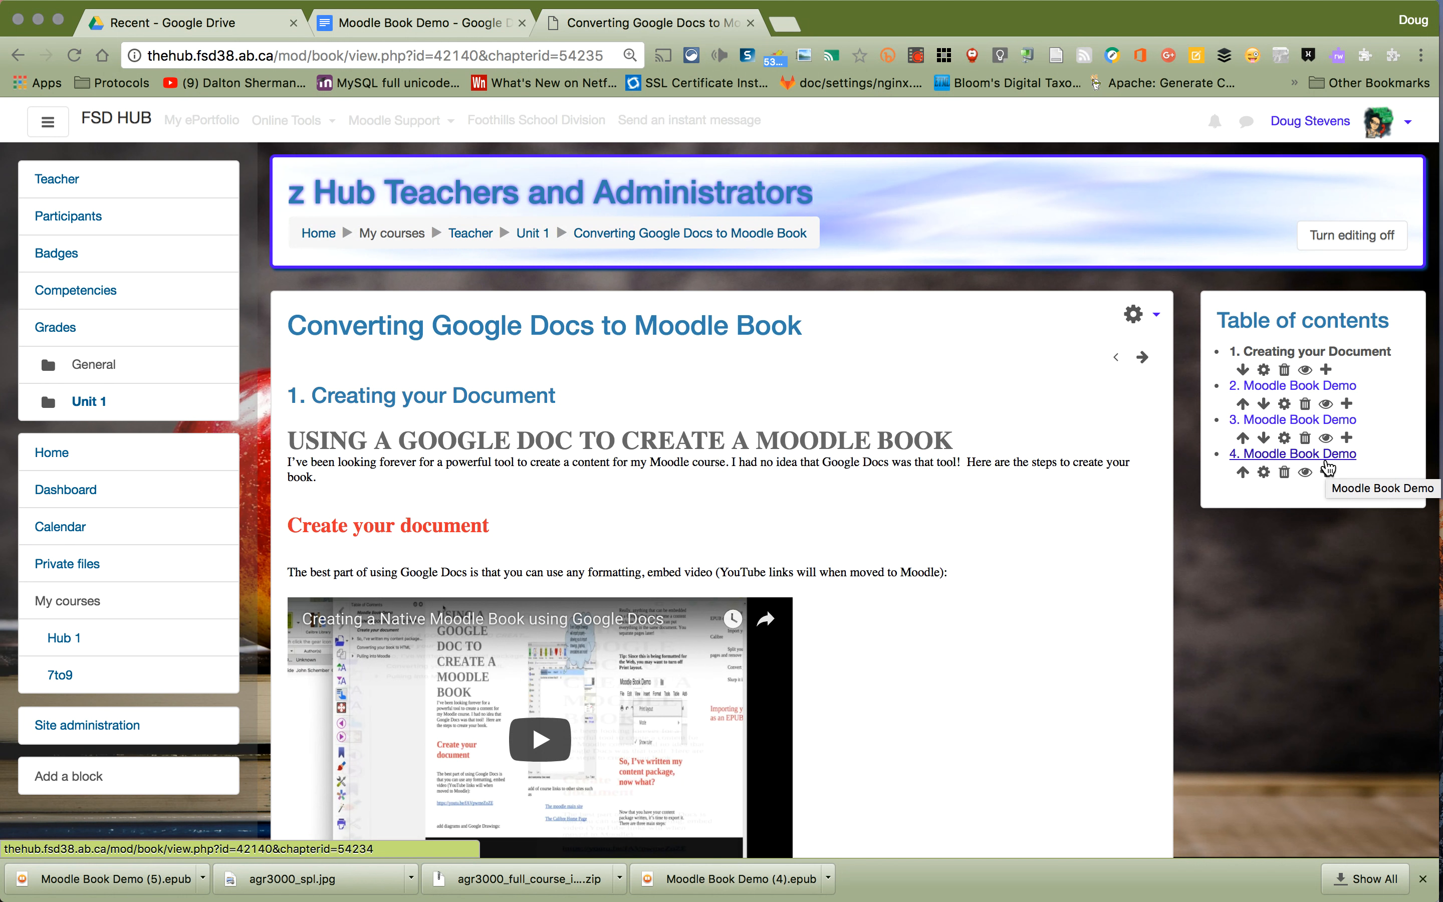
scroll(987, 483, down, 15)
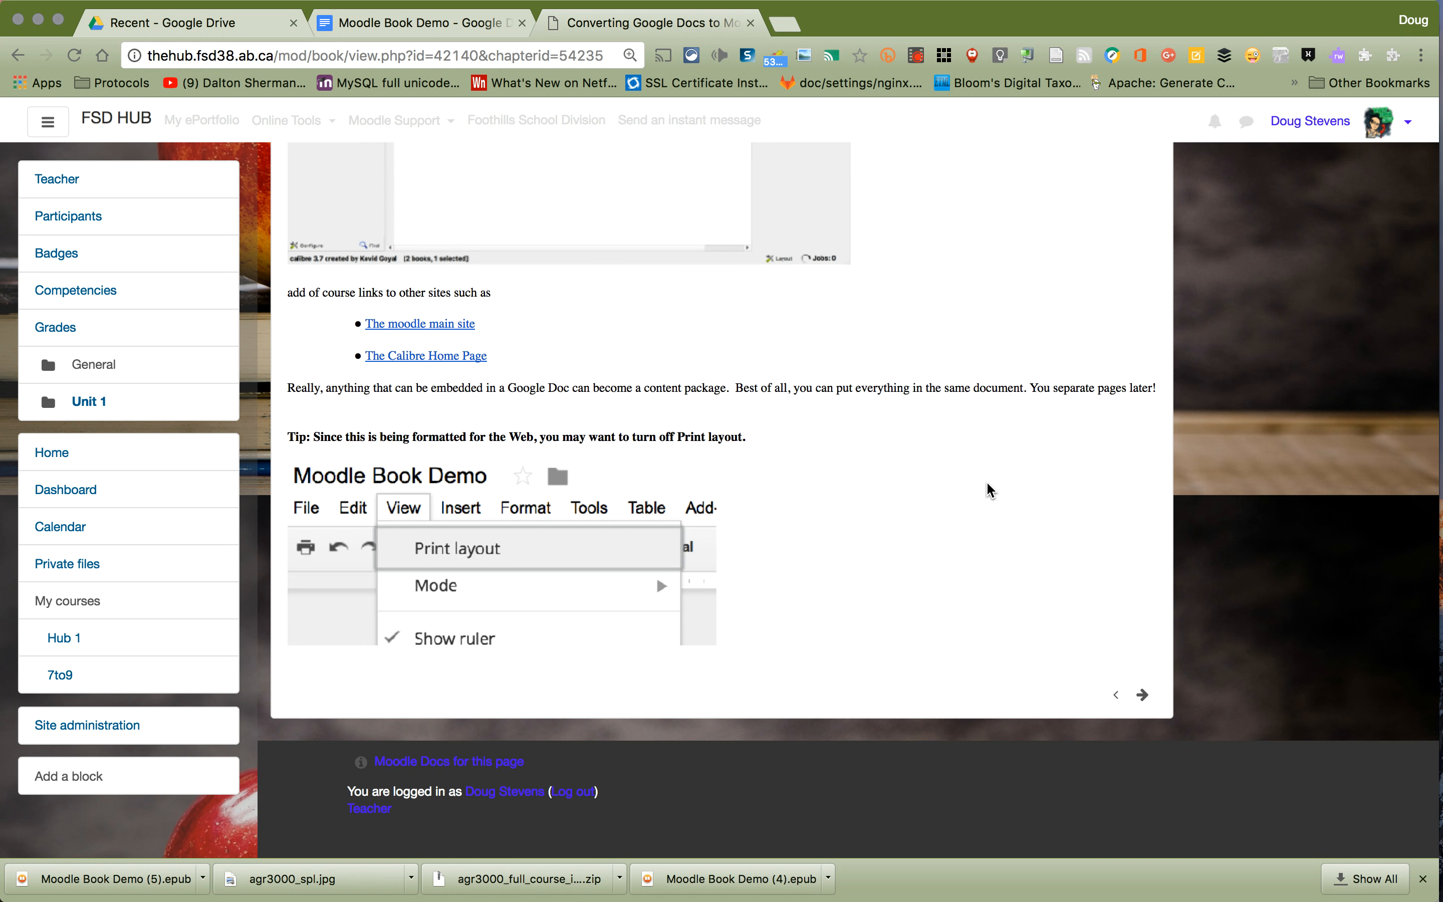
scroll(988, 485, up, 15)
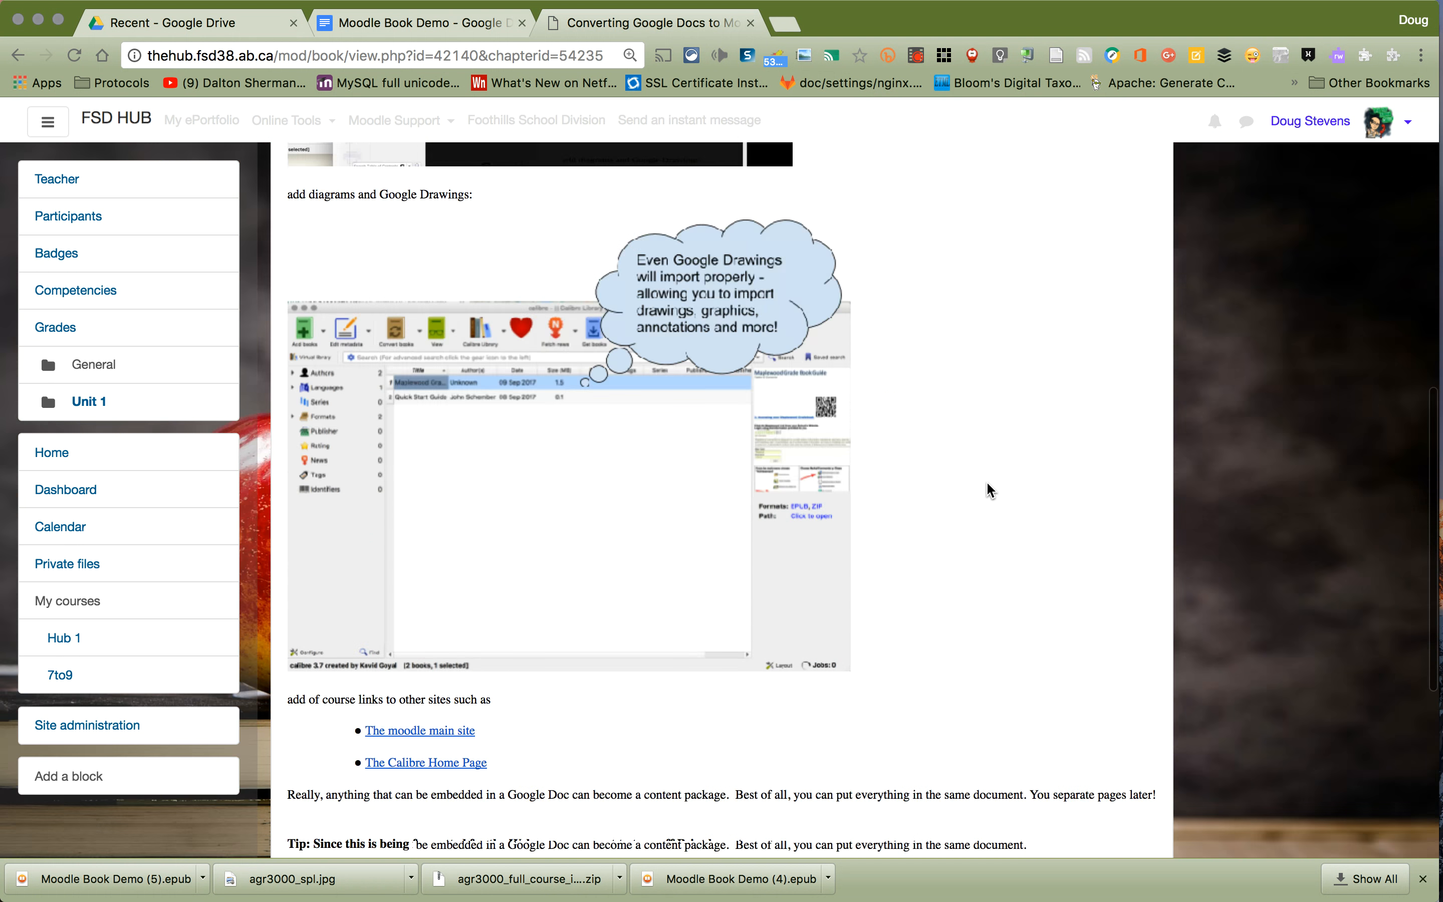
scroll(986, 480, up, 2)
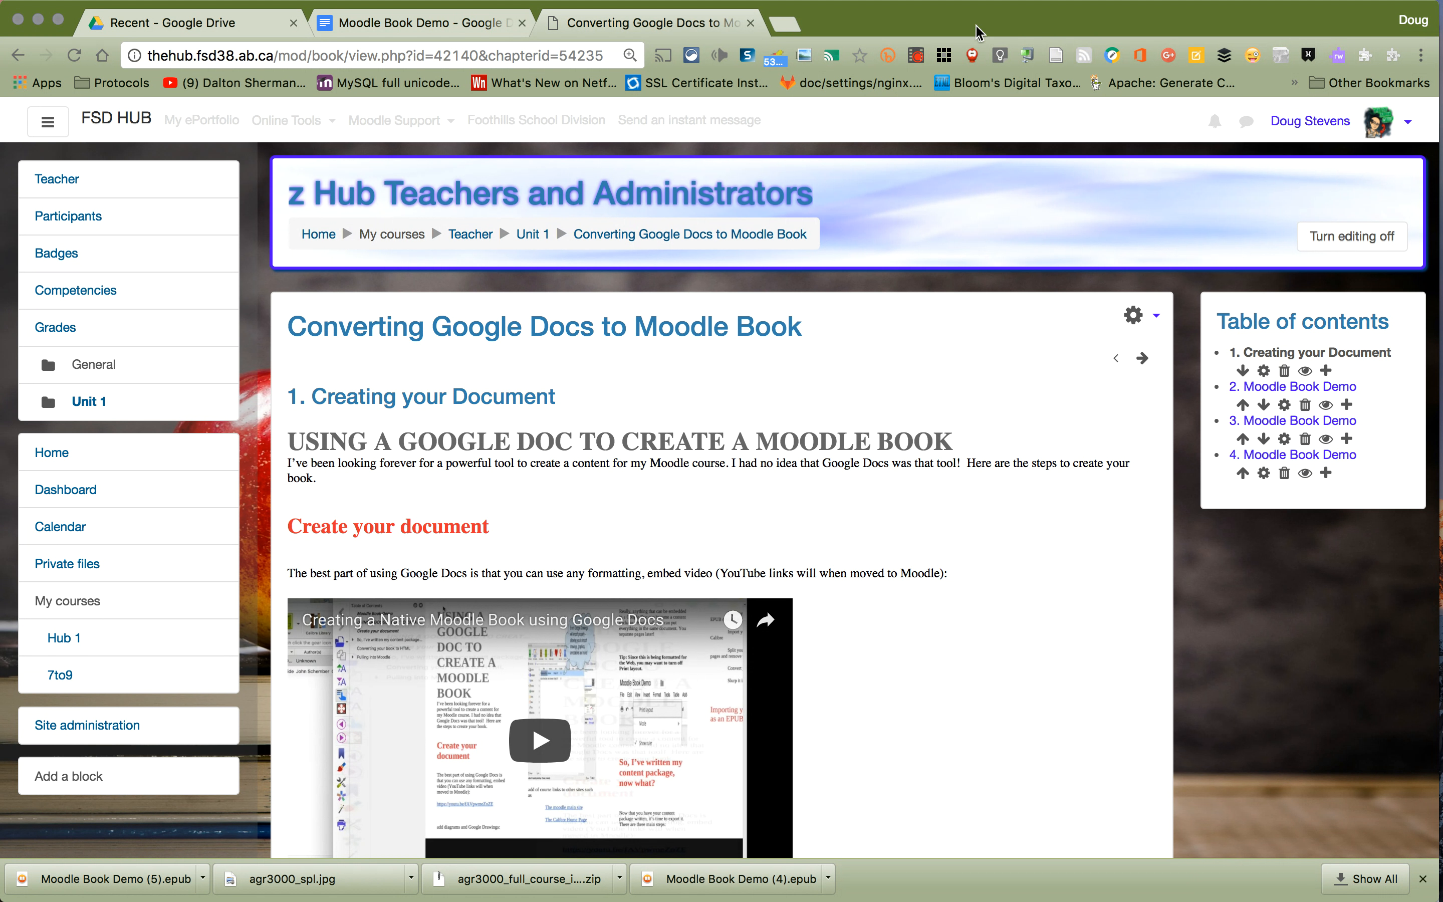
click(916, 58)
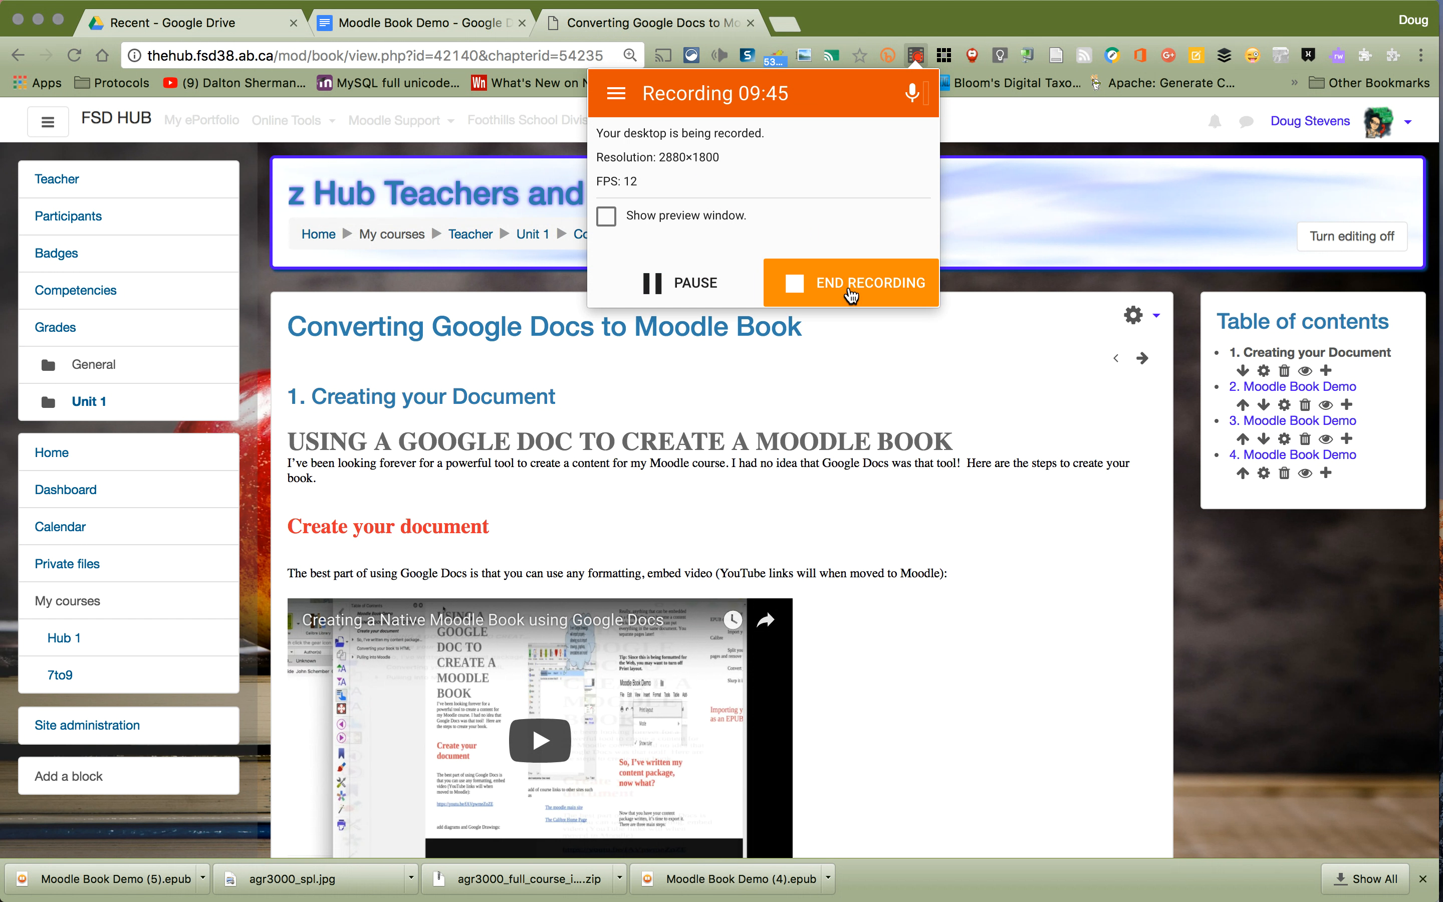